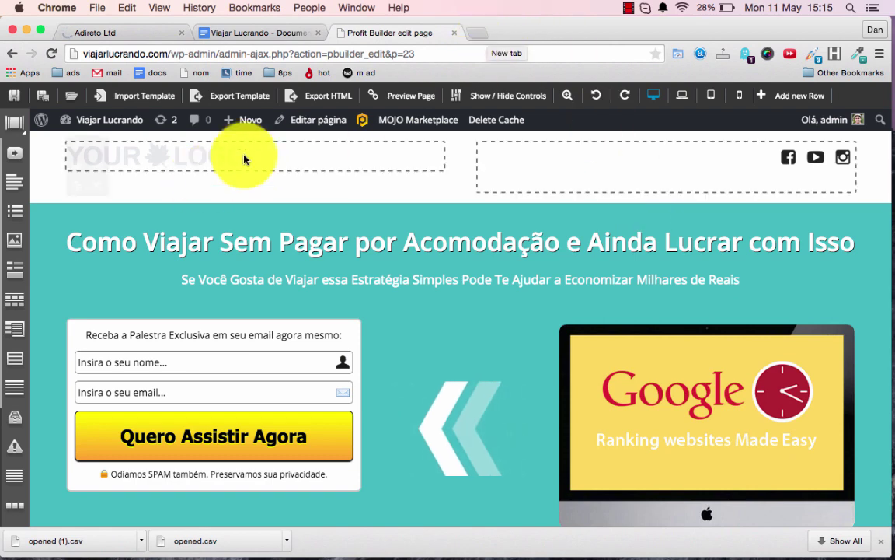
Search for "pixlr editor" in a new browser tab, open the Pixlr Editor web app and dismiss the downloads bar
mouse_move(148, 162)
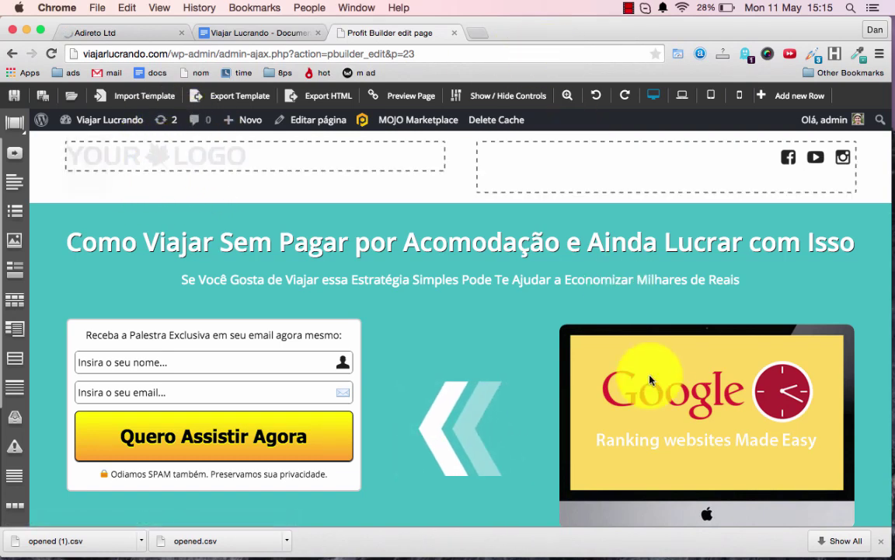
scroll(680, 433, down, 2)
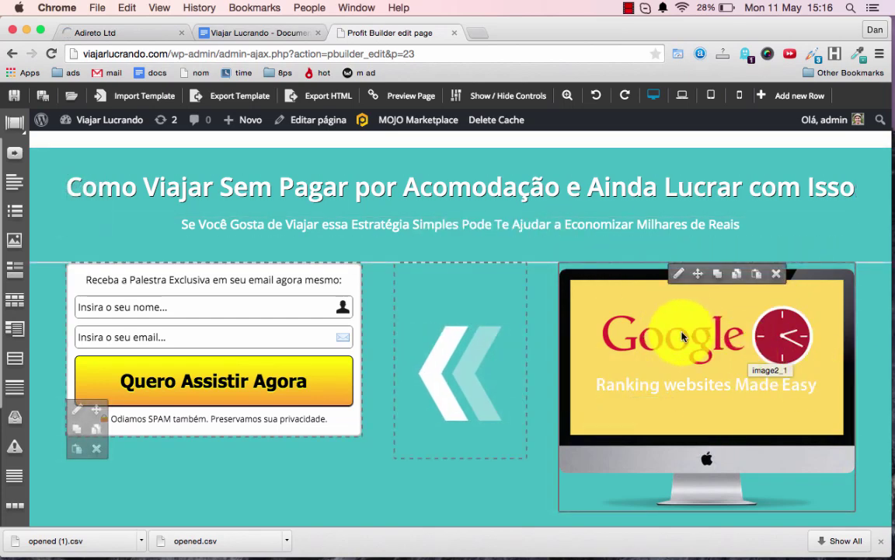
click(476, 35)
text(pix)
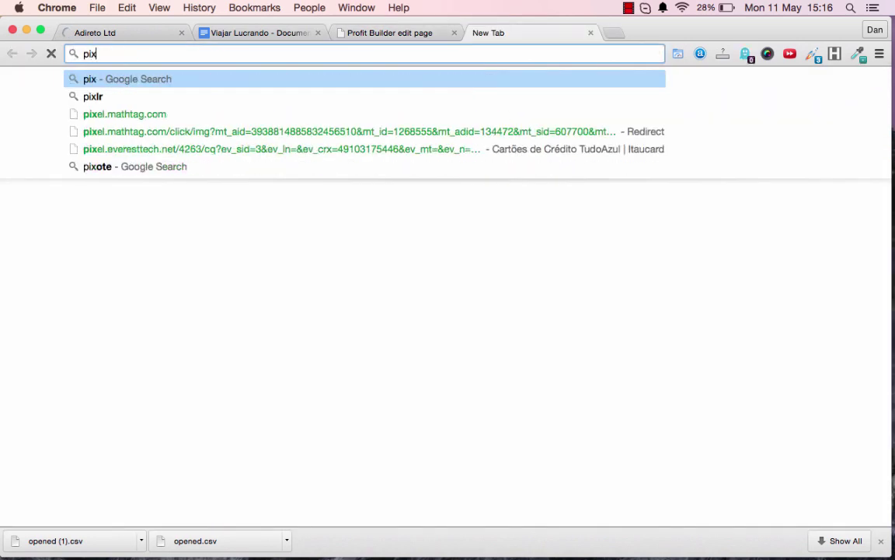
text(lr)
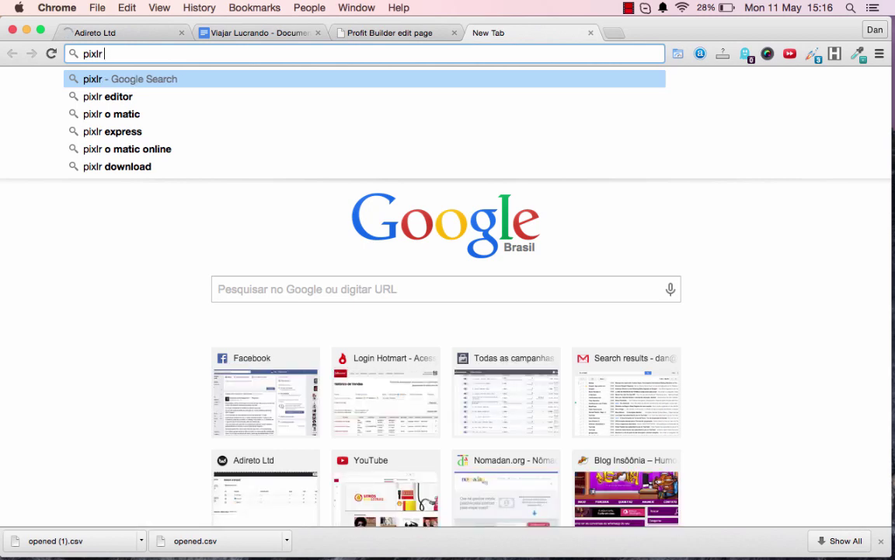
text( e)
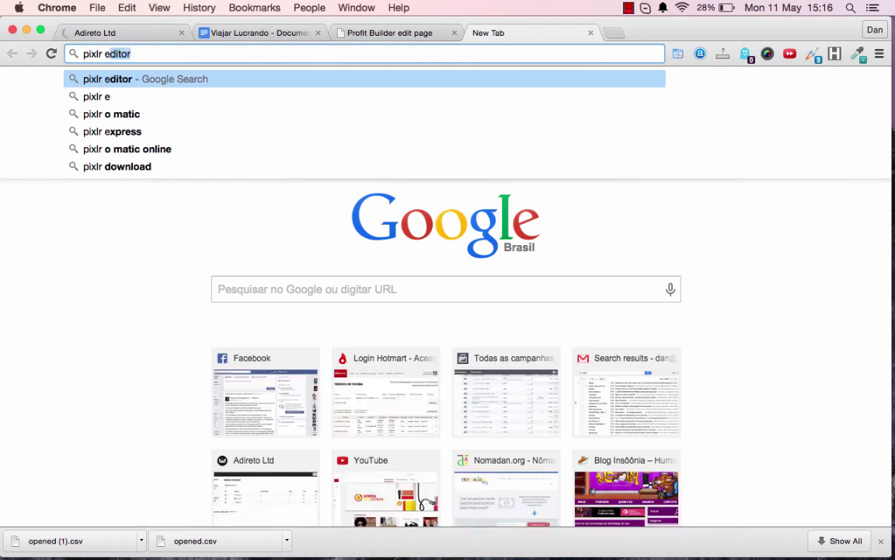
key(Return)
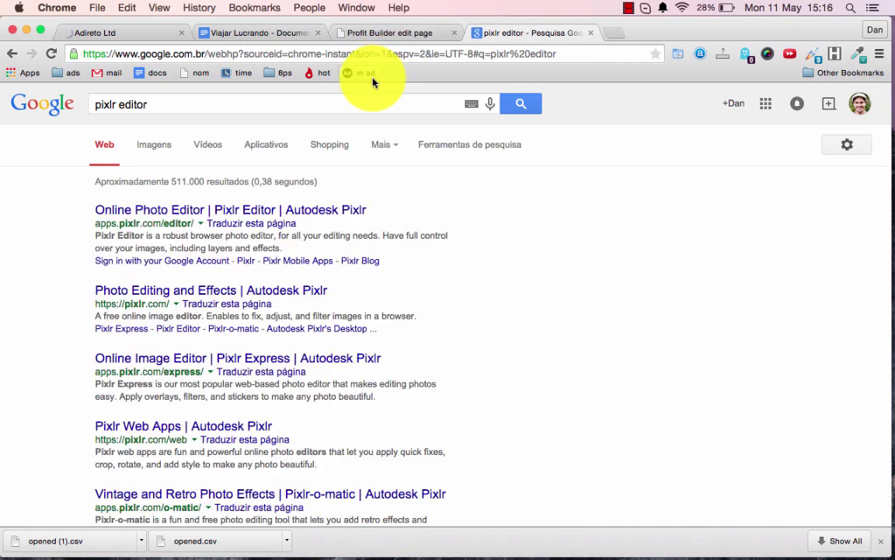
click(280, 212)
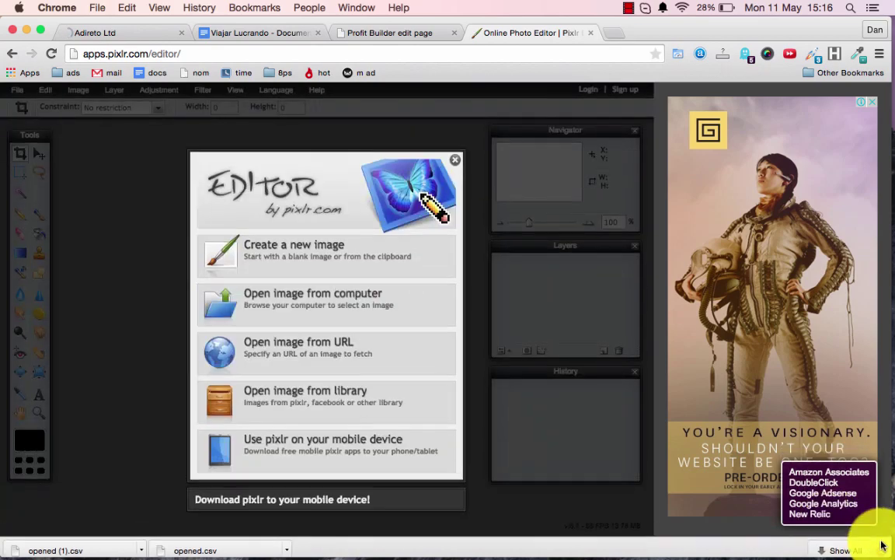
click(883, 547)
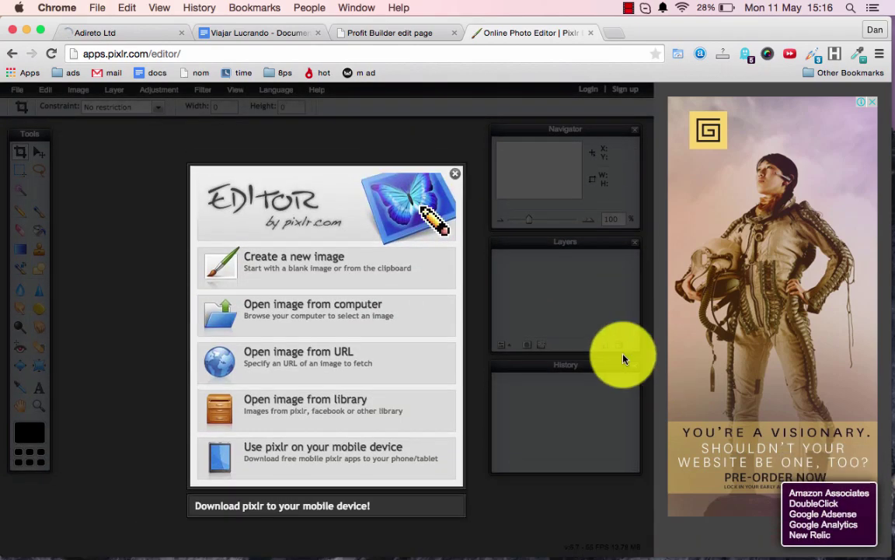
Open logo-viajar-lucrando.png from the computer's Documents folder and enlarge its image window to show the whole canvas
click(272, 317)
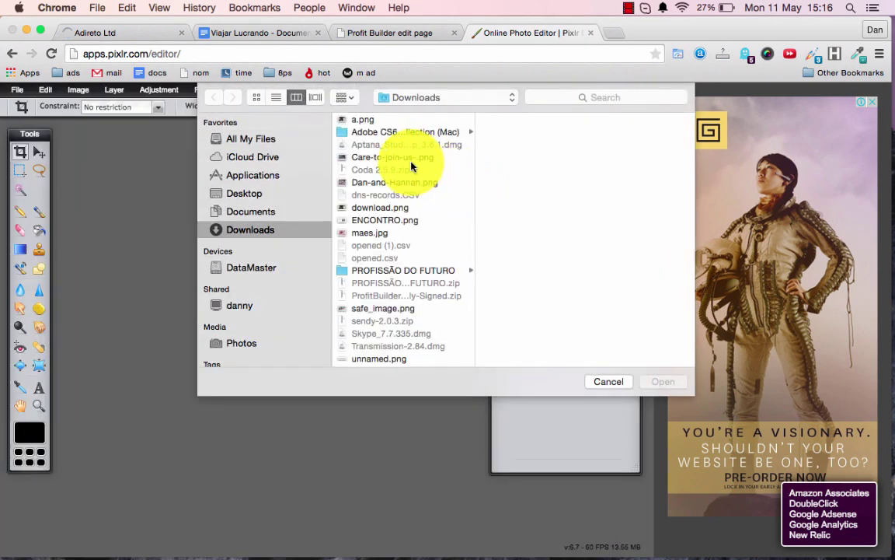
scroll(386, 235, down, 1)
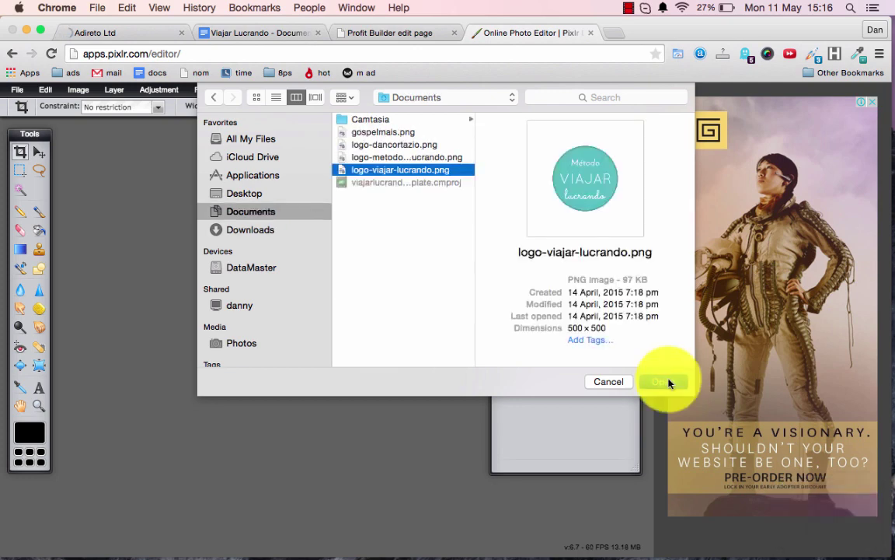
click(663, 381)
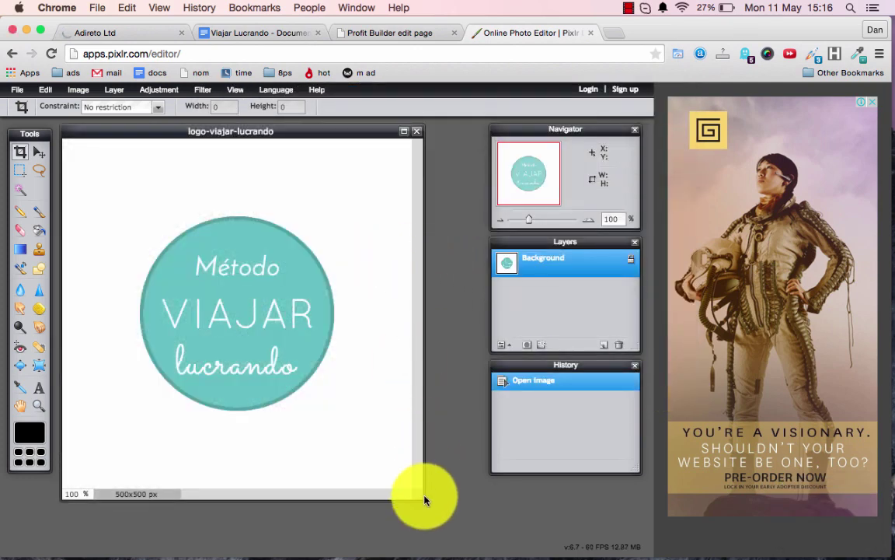
drag(423, 498, 473, 507)
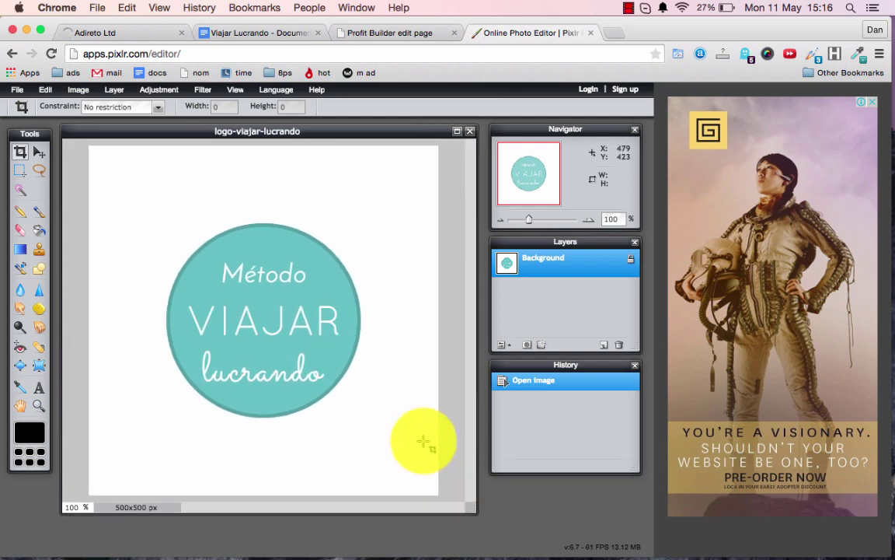
Crop the logo image closely around the teal circle, to about 287 × 284 px
click(34, 154)
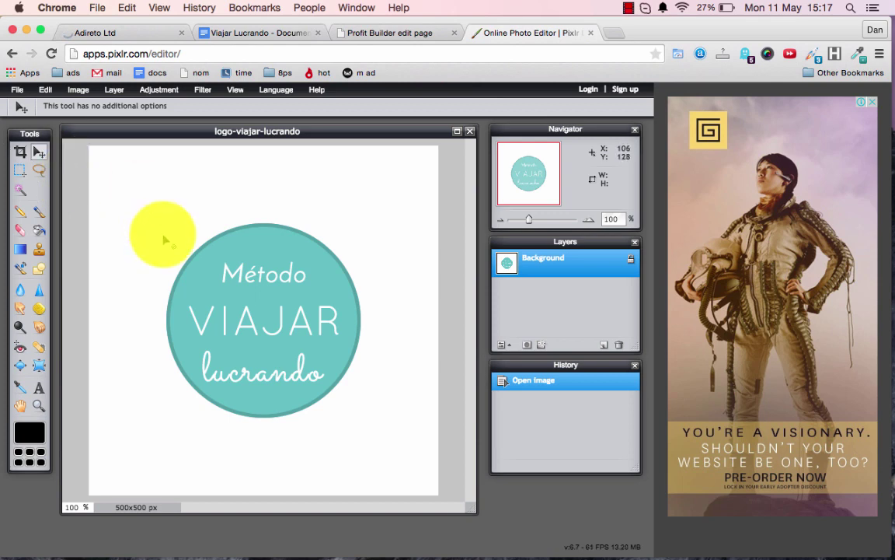
click(21, 156)
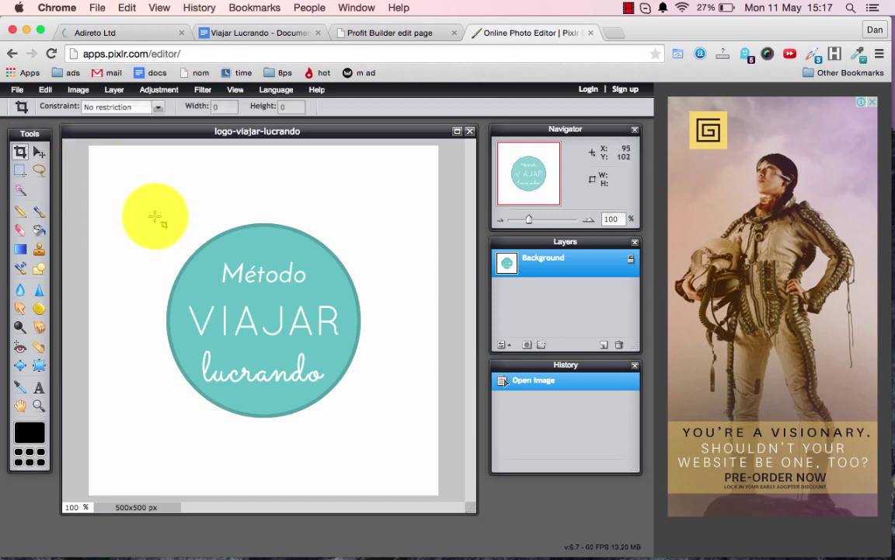
drag(155, 217, 367, 419)
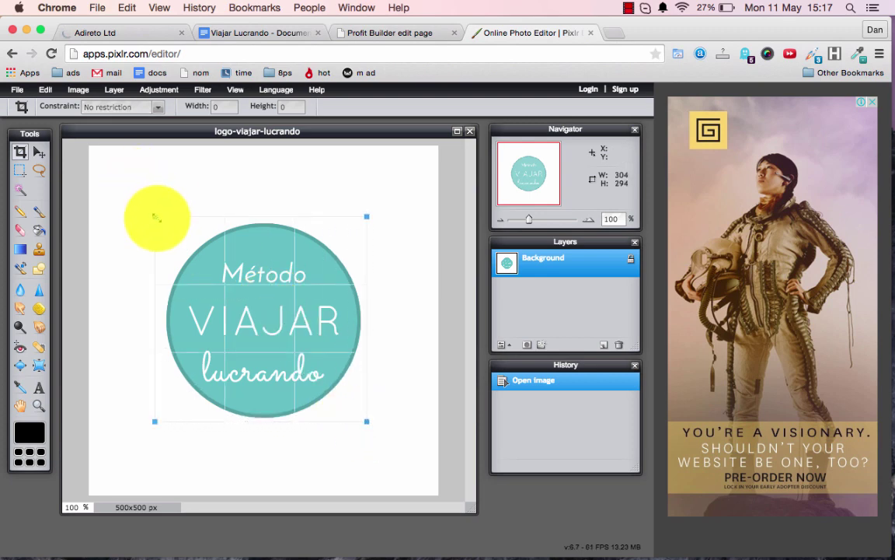
mouse_move(156, 217)
mouse_down()
mouse_move(160, 212)
mouse_move(162, 221)
mouse_up()
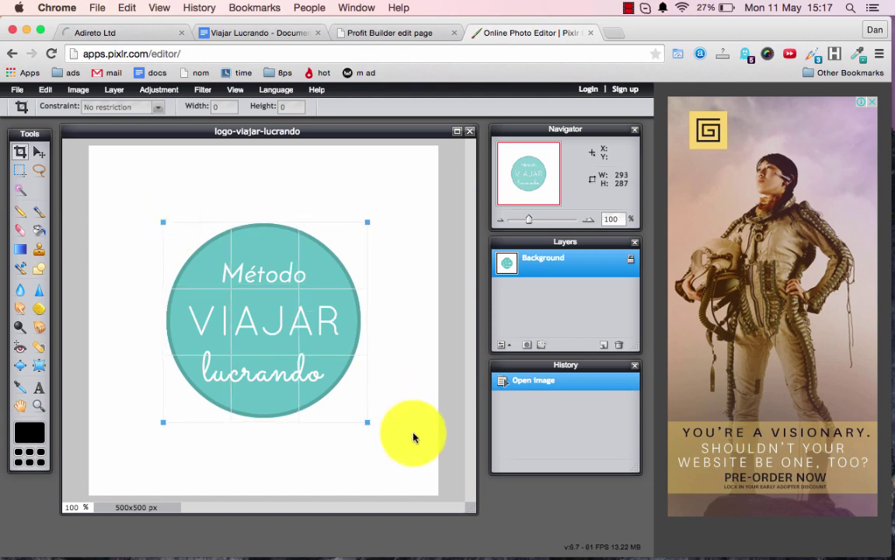
drag(369, 420, 362, 420)
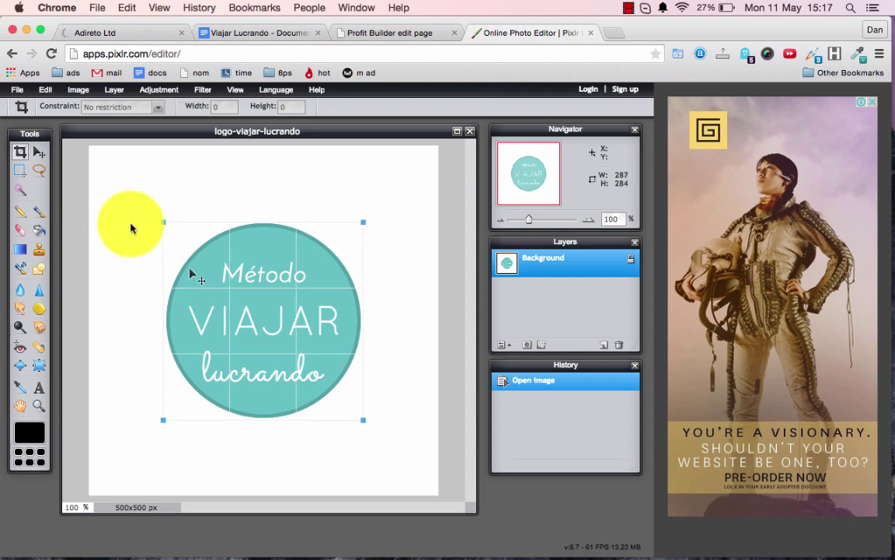
key(Return)
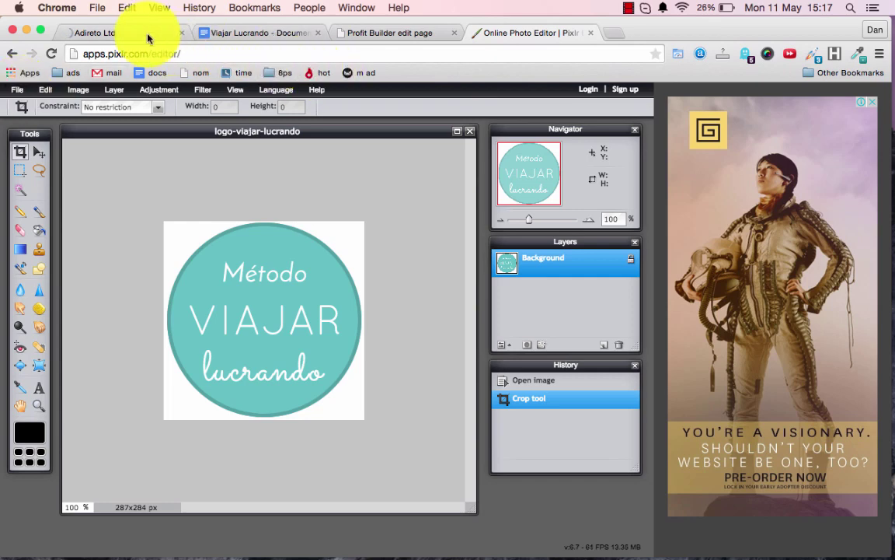
Measure the header's logo area on the Profit Builder page with a screenshot selection and return to the Pixlr editor
click(371, 34)
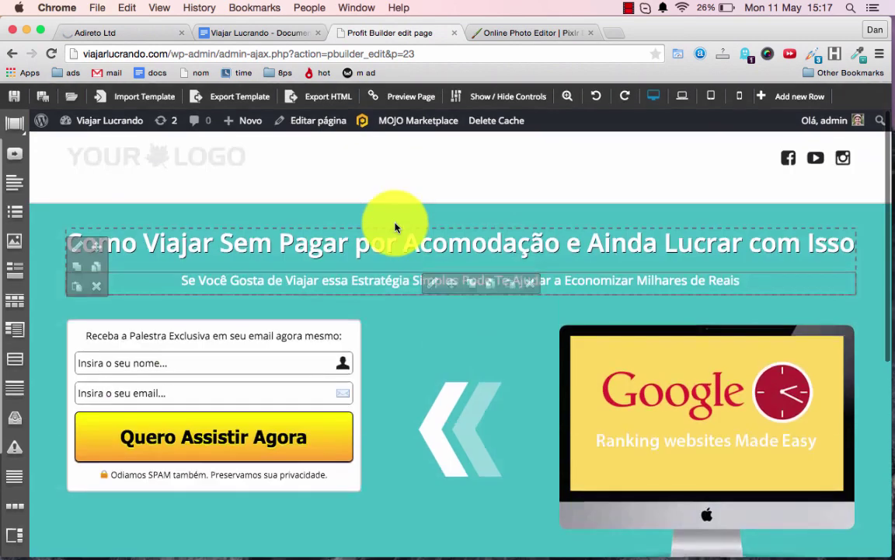
key(shift+super+4)
drag(86, 132, 180, 220)
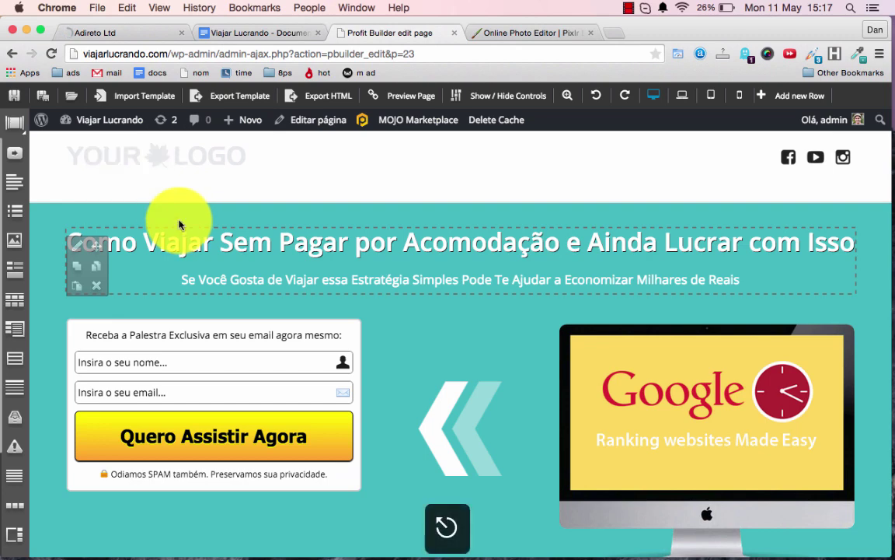
key(ctrl+Tab)
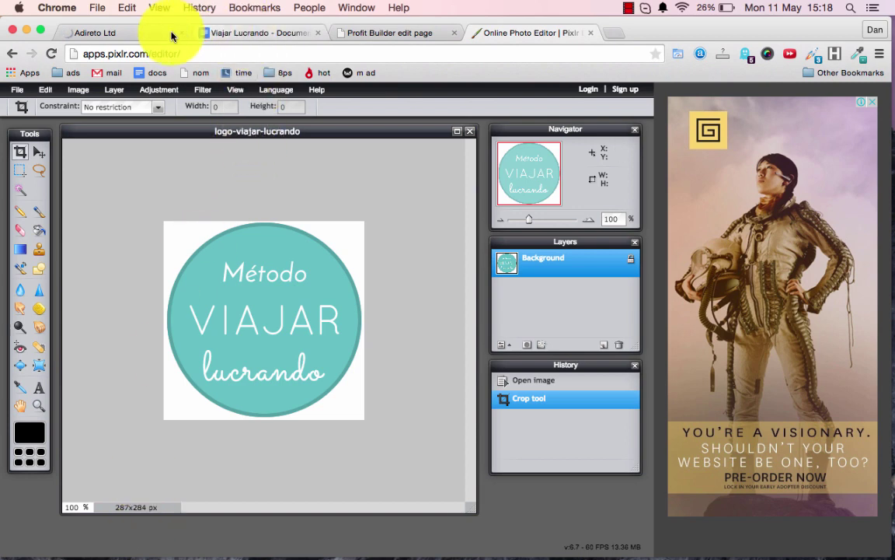
click(401, 32)
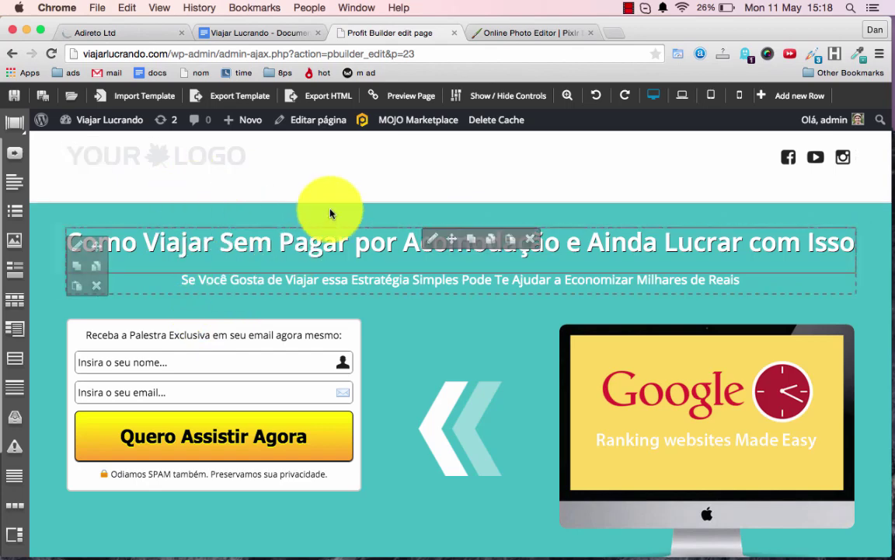
click(521, 35)
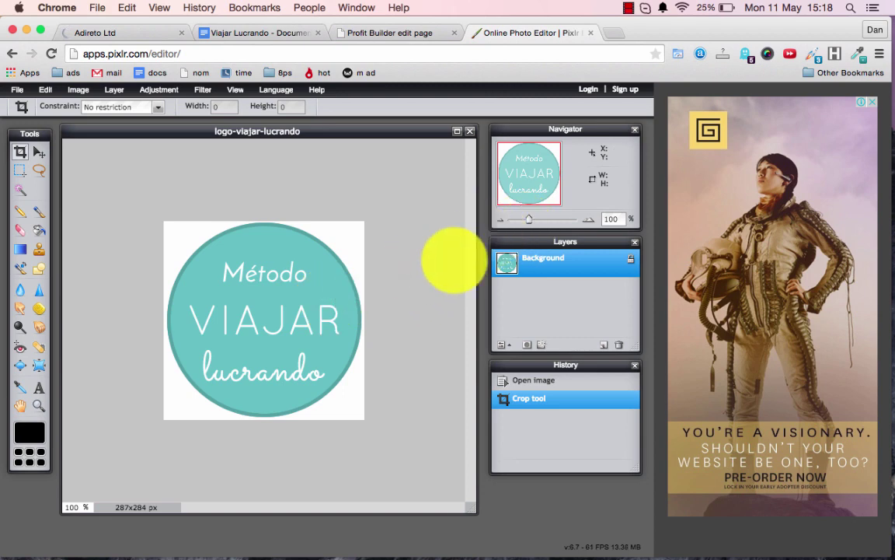
click(39, 152)
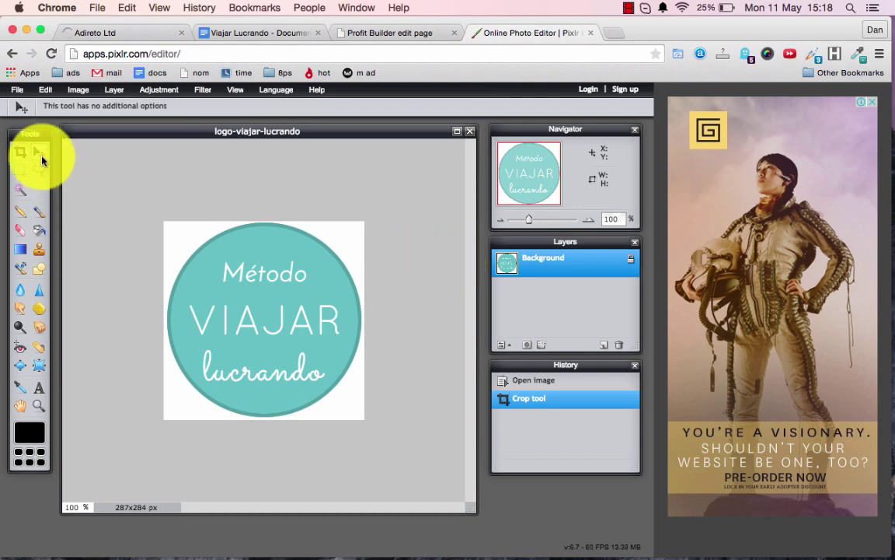
click(412, 35)
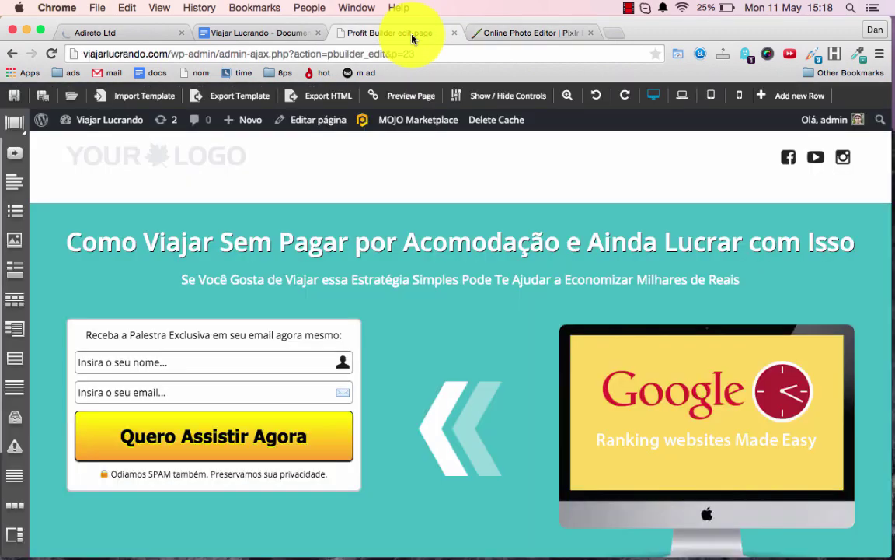
click(544, 34)
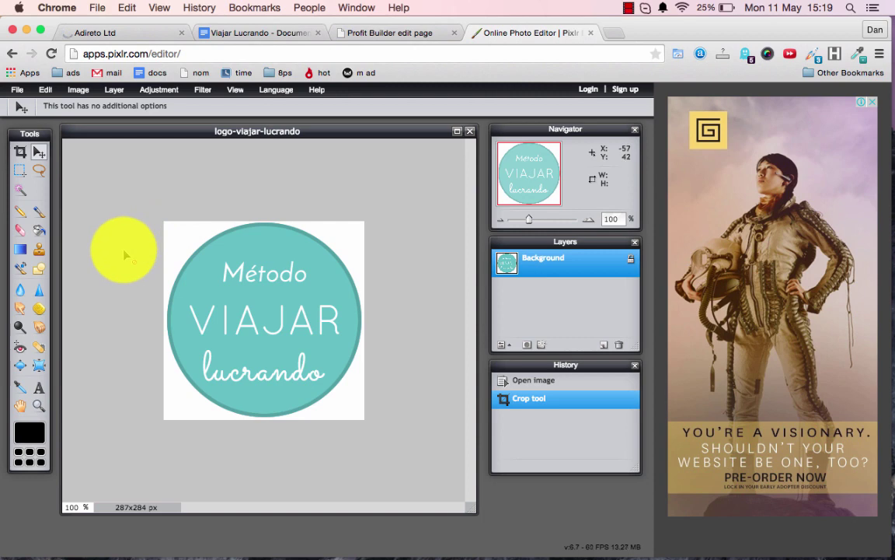
click(113, 91)
mouse_move(79, 96)
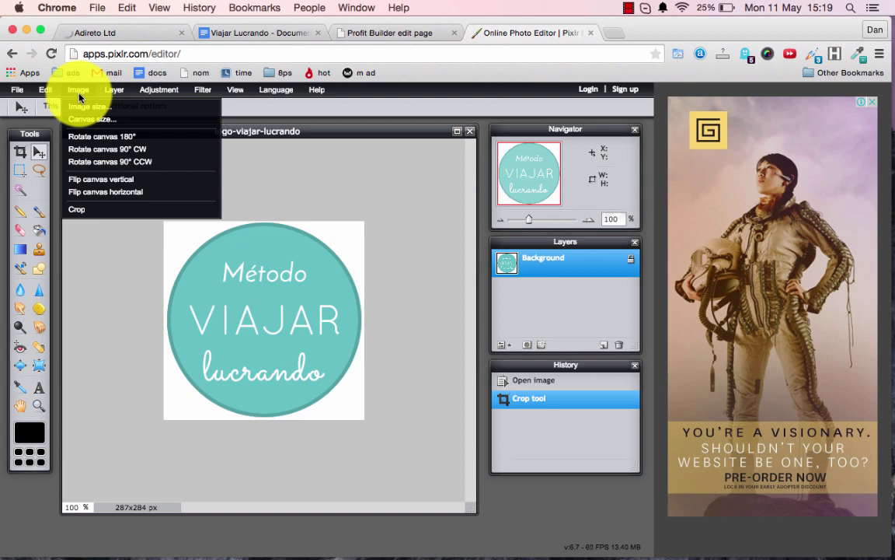
click(158, 92)
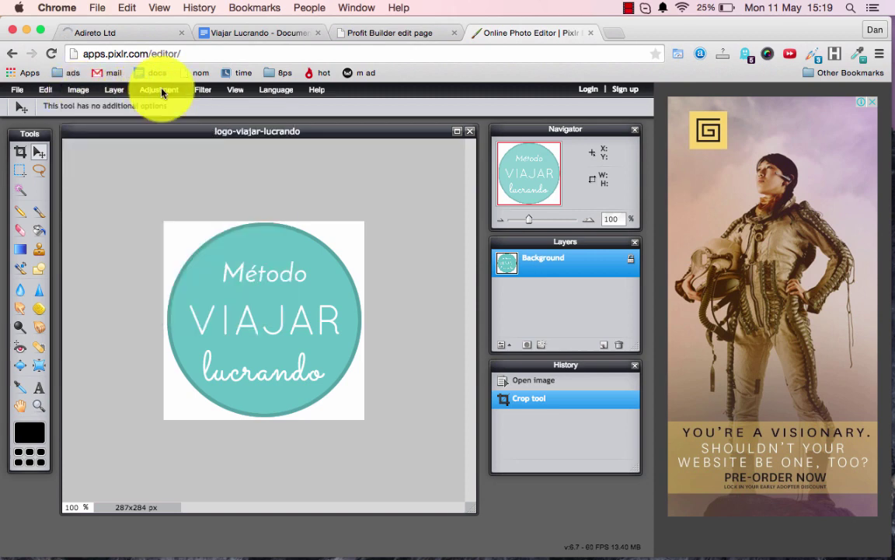
click(161, 91)
mouse_move(203, 94)
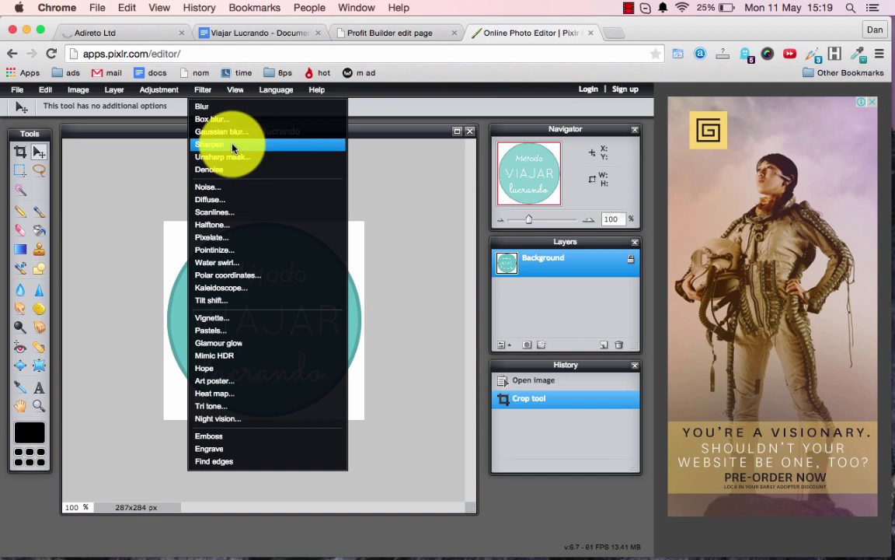
mouse_move(243, 94)
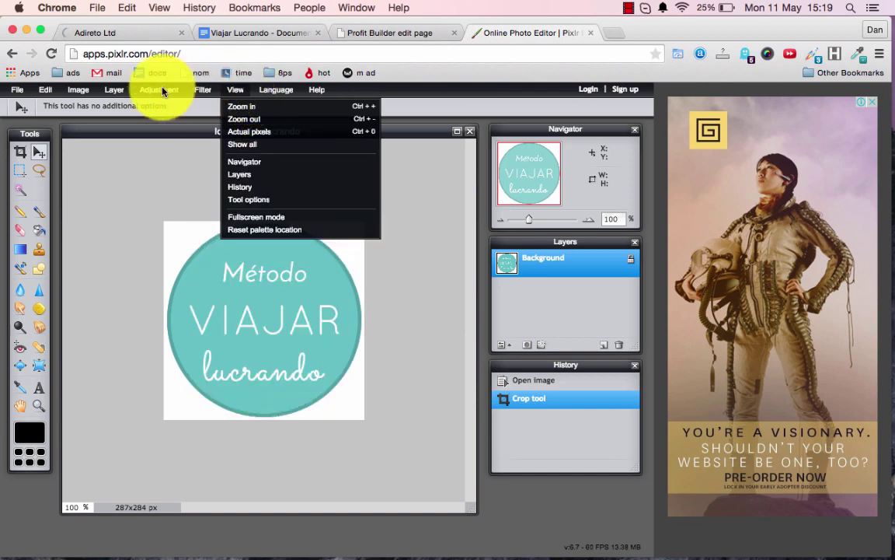
Resize the logo image to a width of 120 pixels with proportions constrained
mouse_move(152, 92)
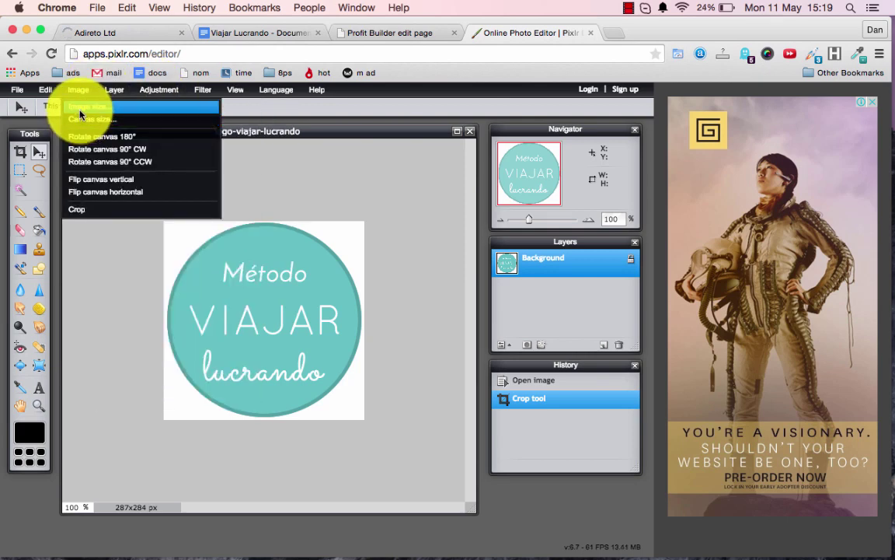
click(81, 114)
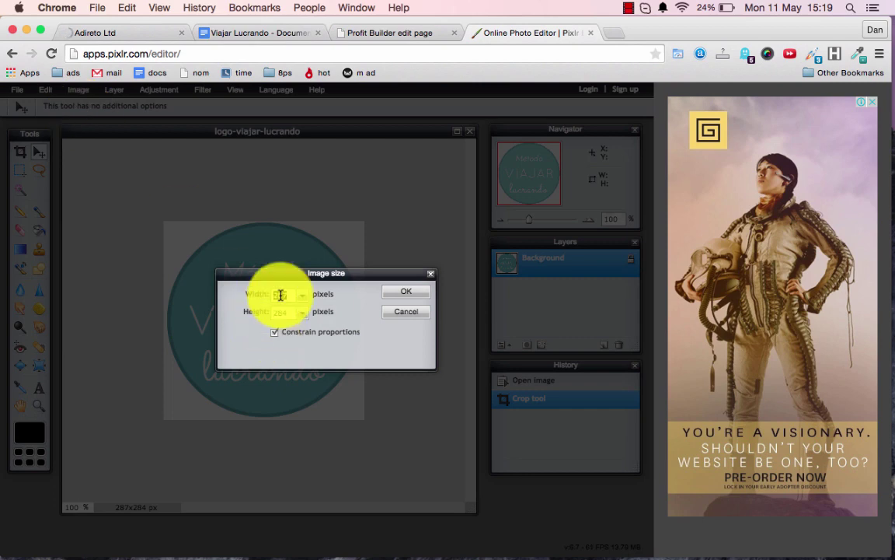
text(120)
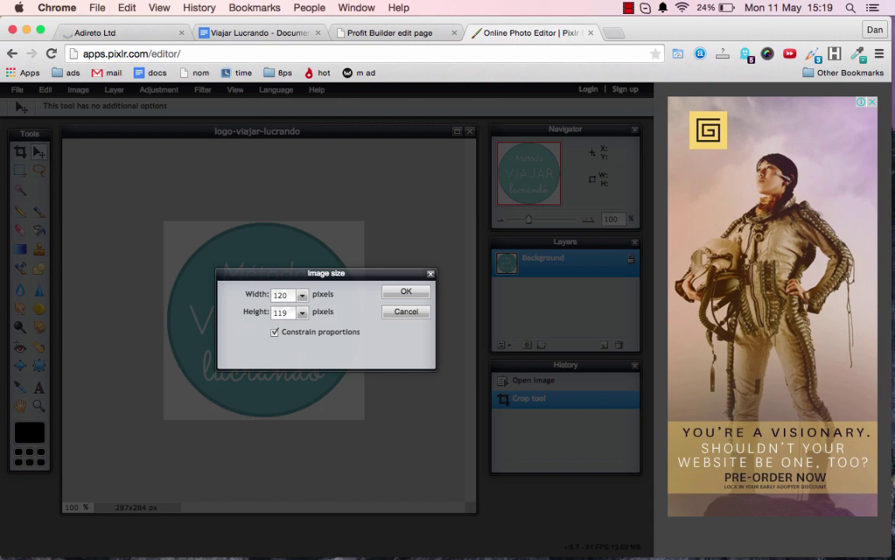
click(438, 298)
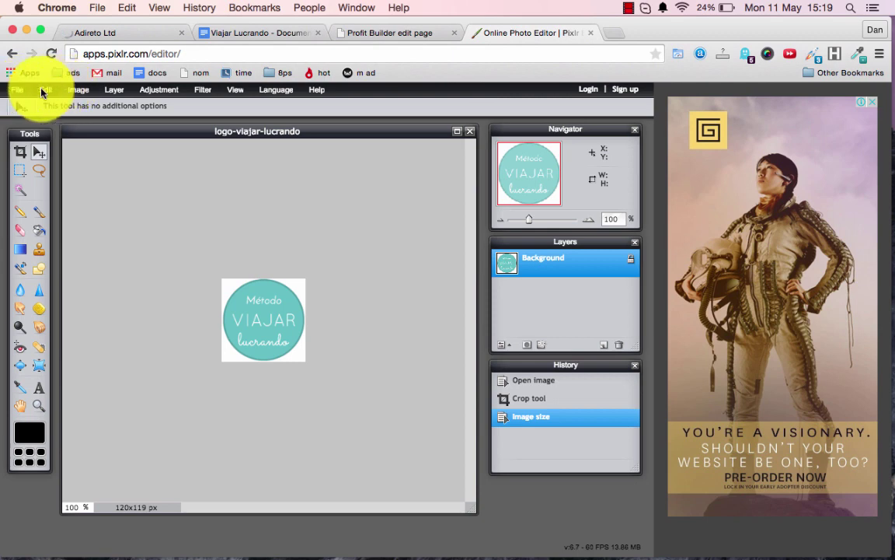
Try resizing the logo image to a width of 180 pixels with proportions constrained
click(16, 91)
click(14, 92)
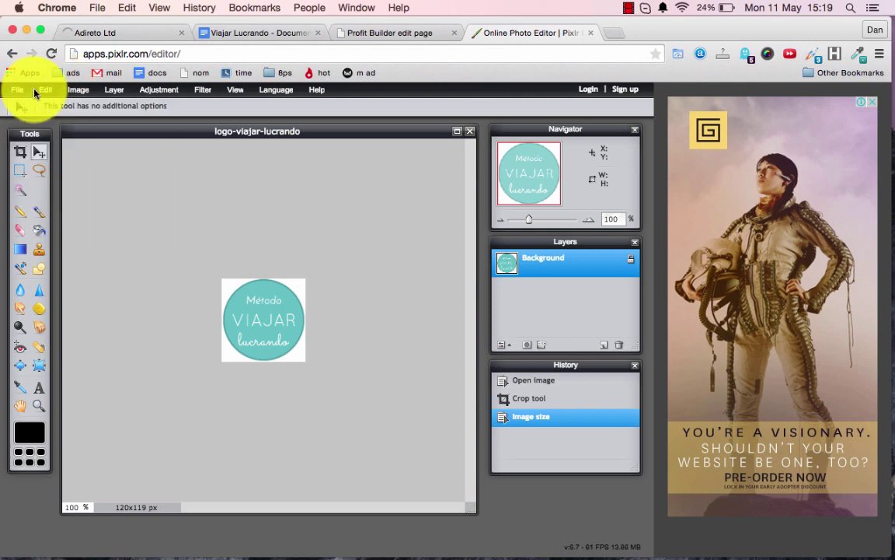
click(31, 89)
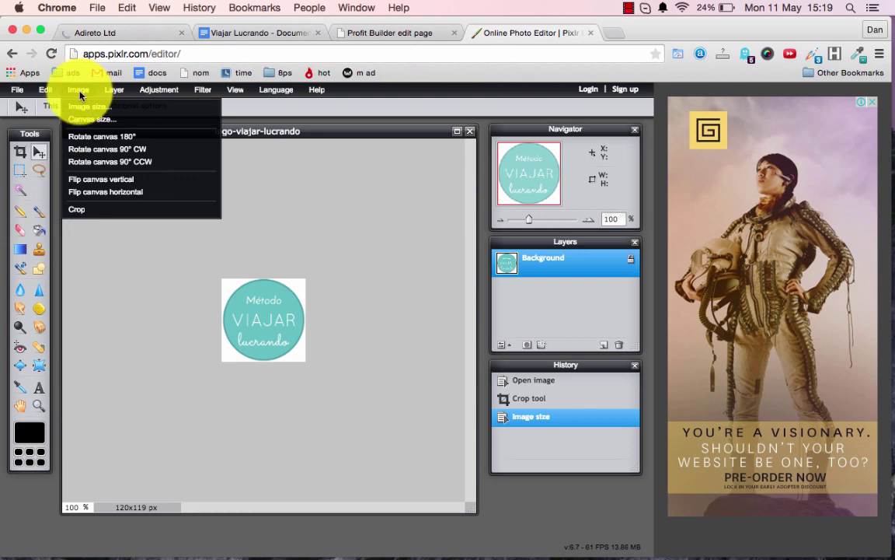
click(89, 106)
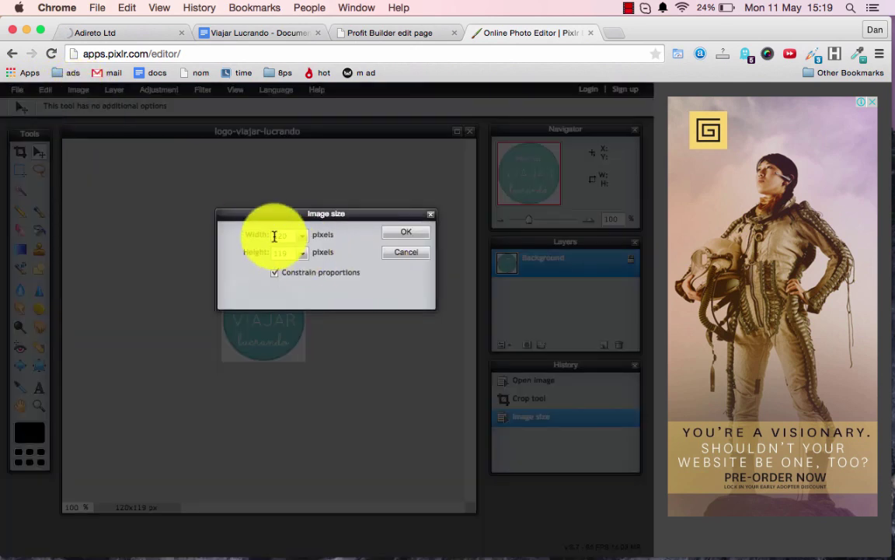
text(1)
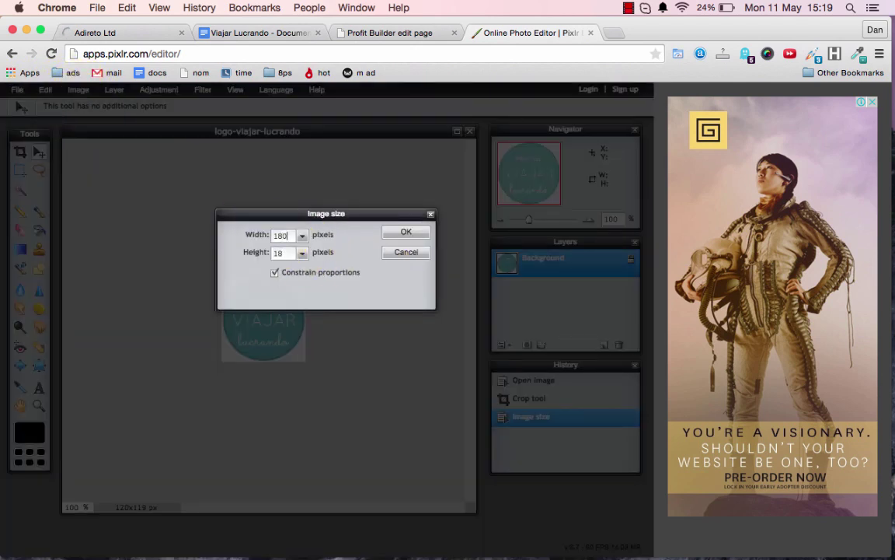
key(Return)
Undo both image resizes and resize the cropped logo to a width of 180 pixels with proportions constrained
key(super+z)
key(super+z)
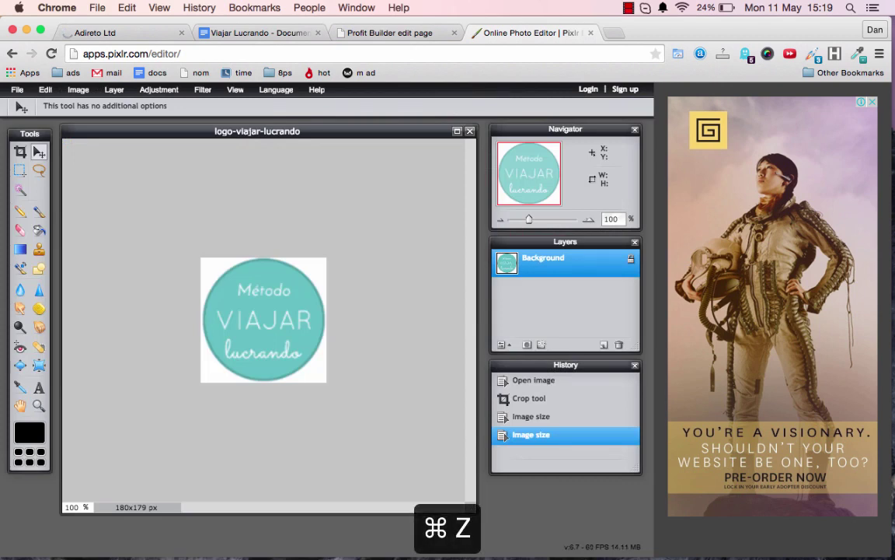
click(45, 90)
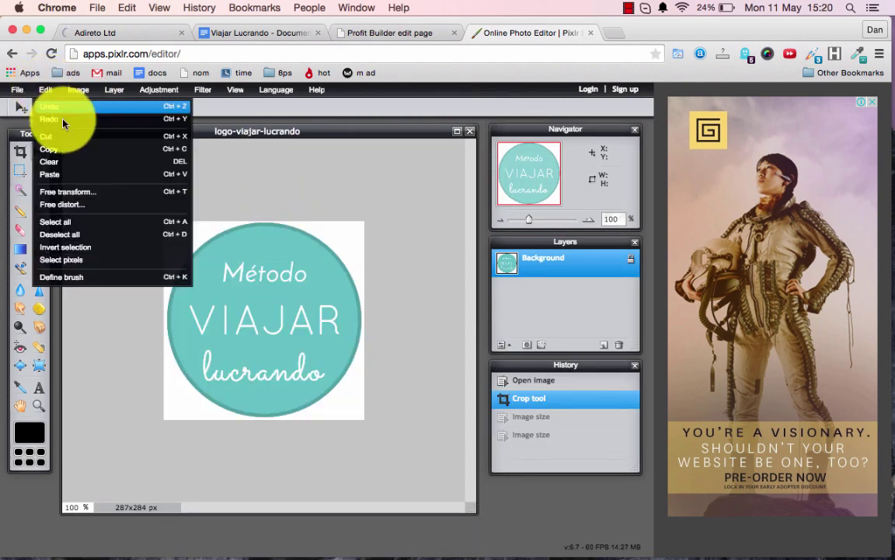
click(78, 90)
click(81, 109)
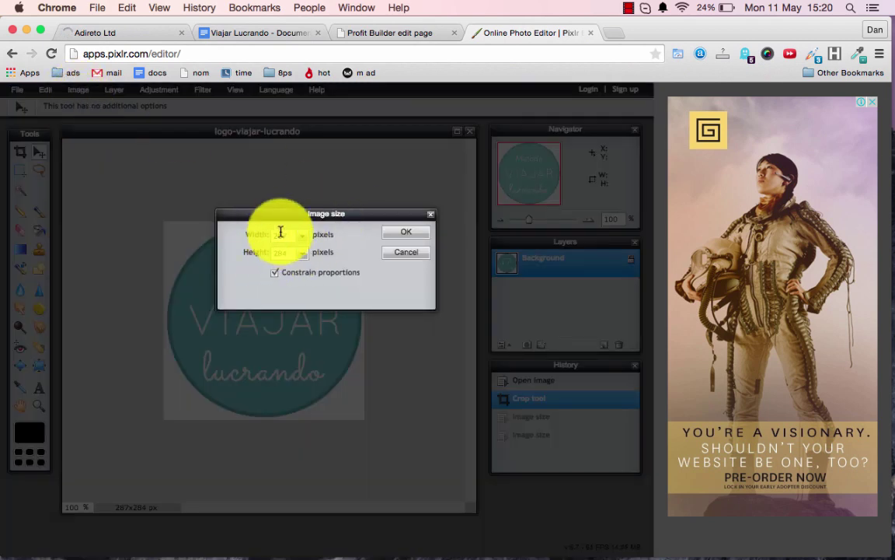
text(180)
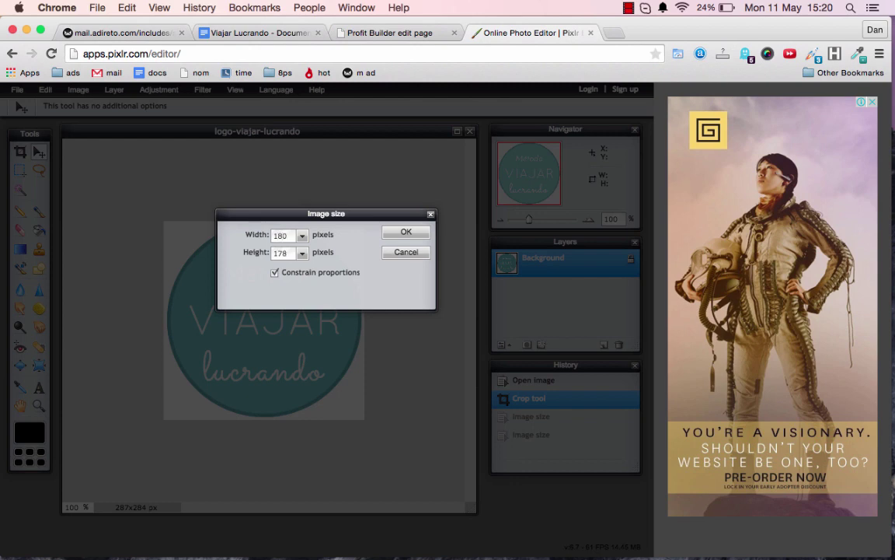
key(Return)
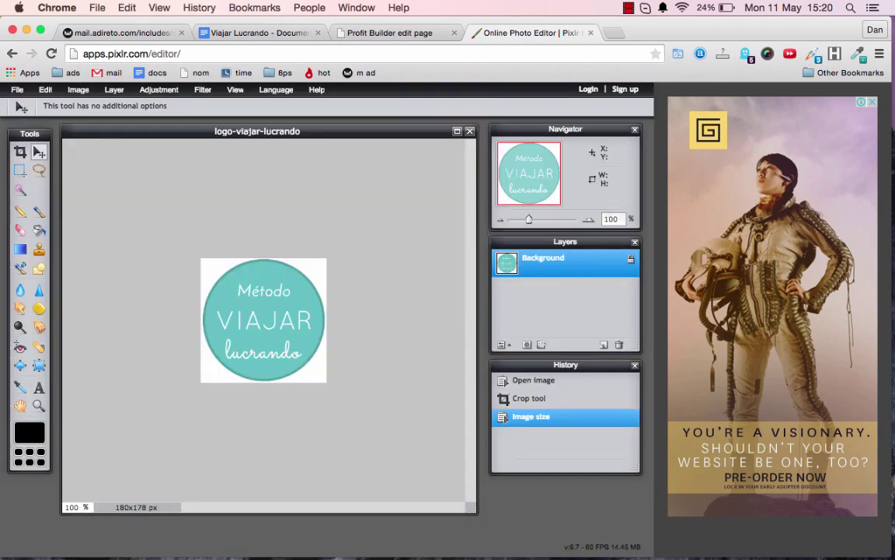
Save the logo to the computer's Documents folder as logo-viajar-lucrando-180p in PNG format (transparent, full quality)
click(17, 90)
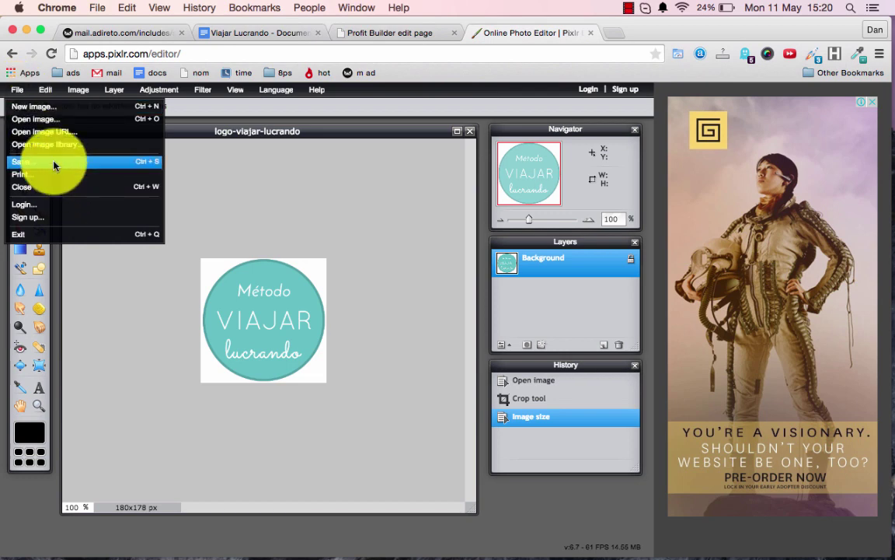
click(48, 161)
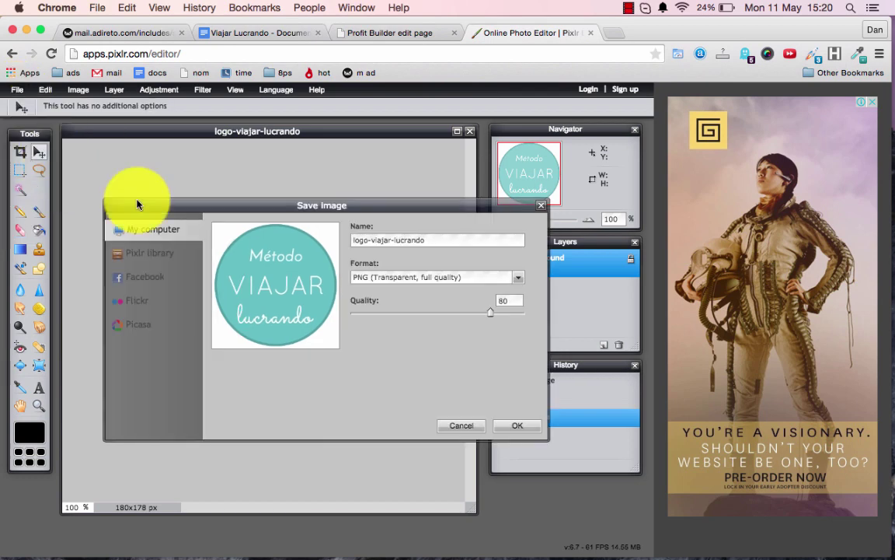
click(424, 278)
click(424, 278)
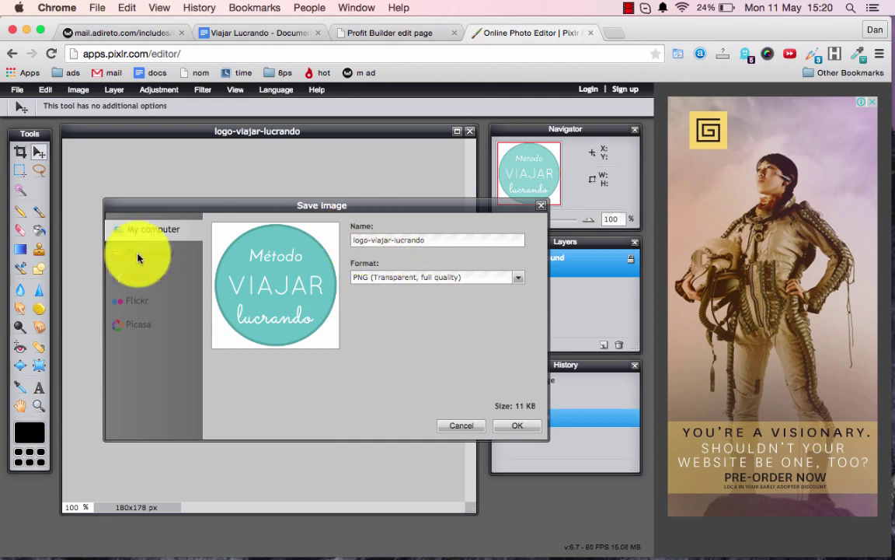
click(517, 425)
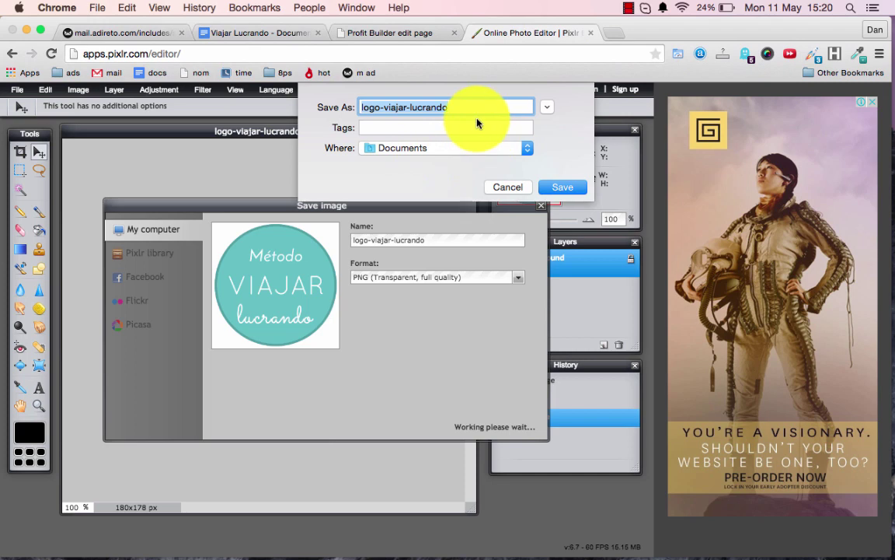
key(Right)
text(-)
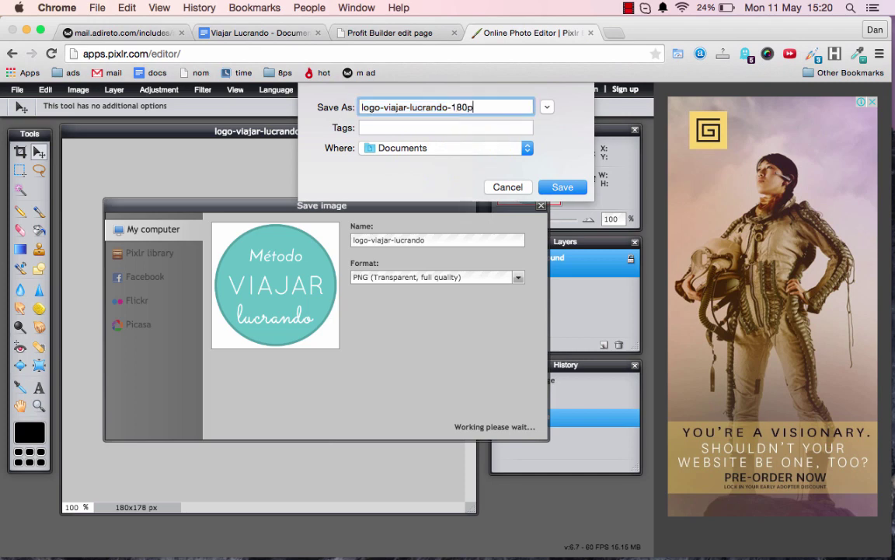
key(Return)
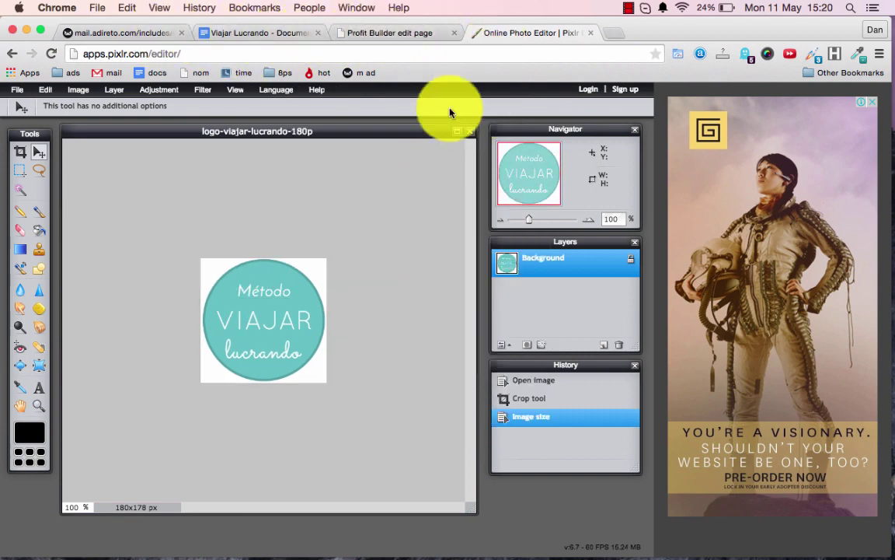
Open the settings of the computer monitor image on the Profit Builder page and copy its image URL
click(387, 33)
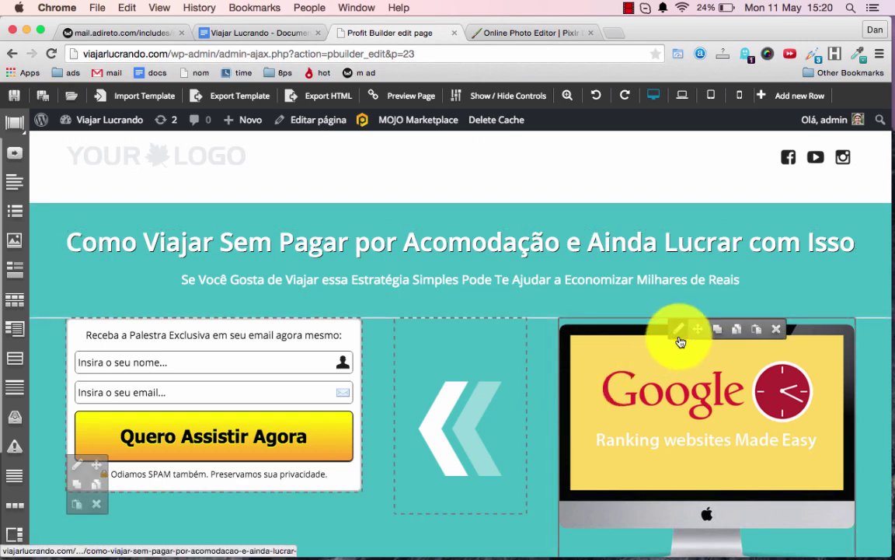
click(680, 340)
click(754, 153)
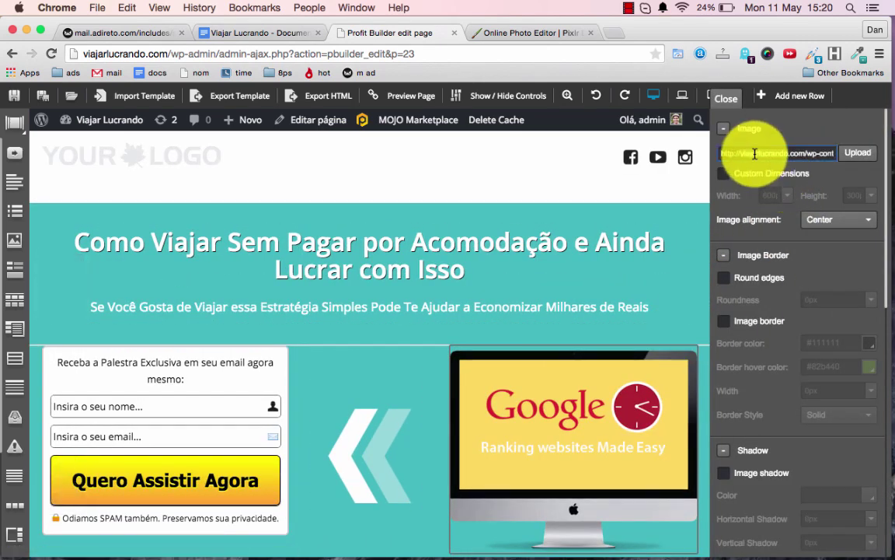
triple_click(754, 153)
key(super+c)
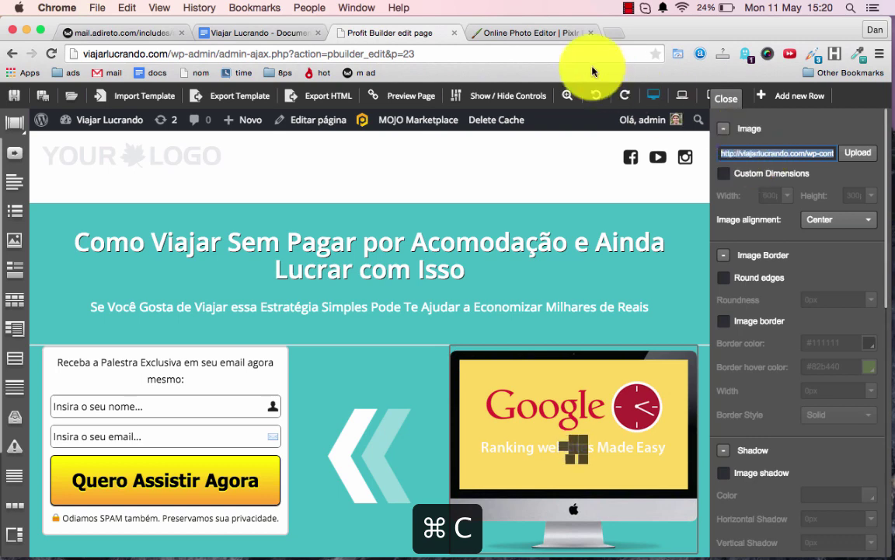
Return to the Pixlr editor and close the logo image without saving it again
click(521, 33)
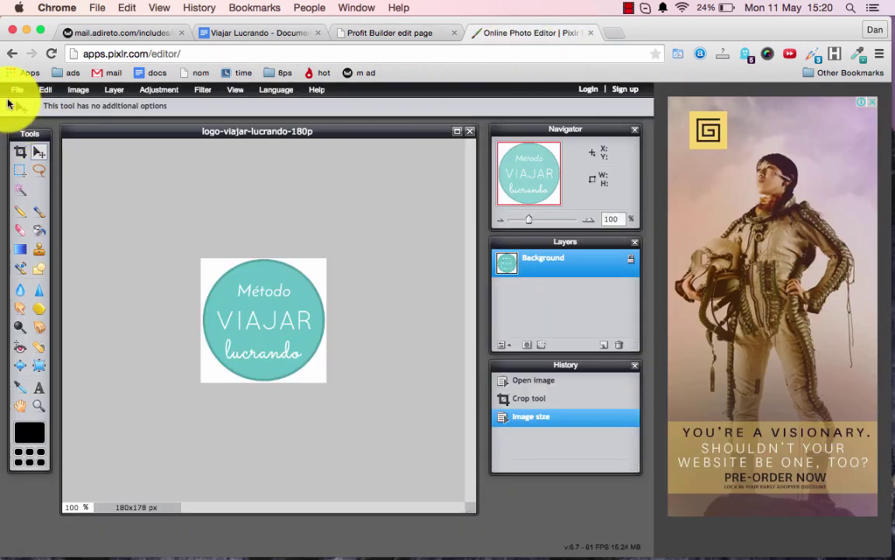
click(470, 131)
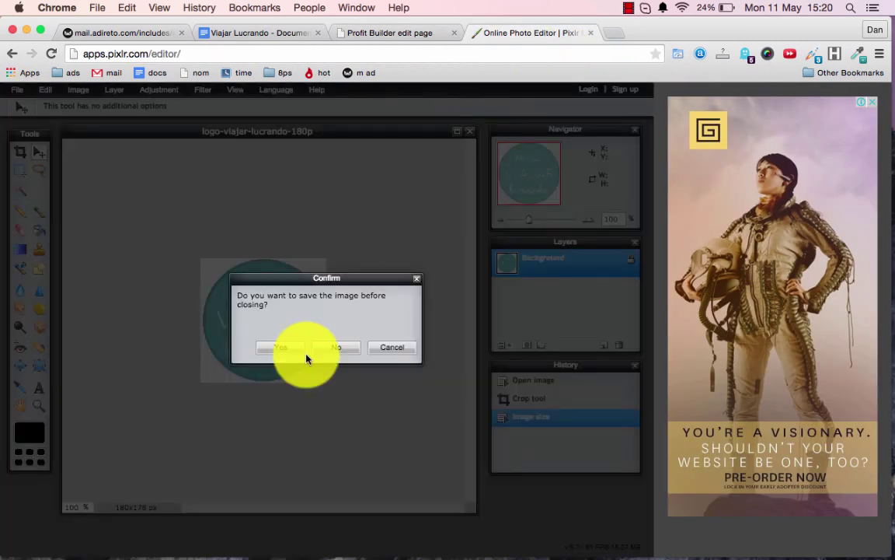
click(352, 350)
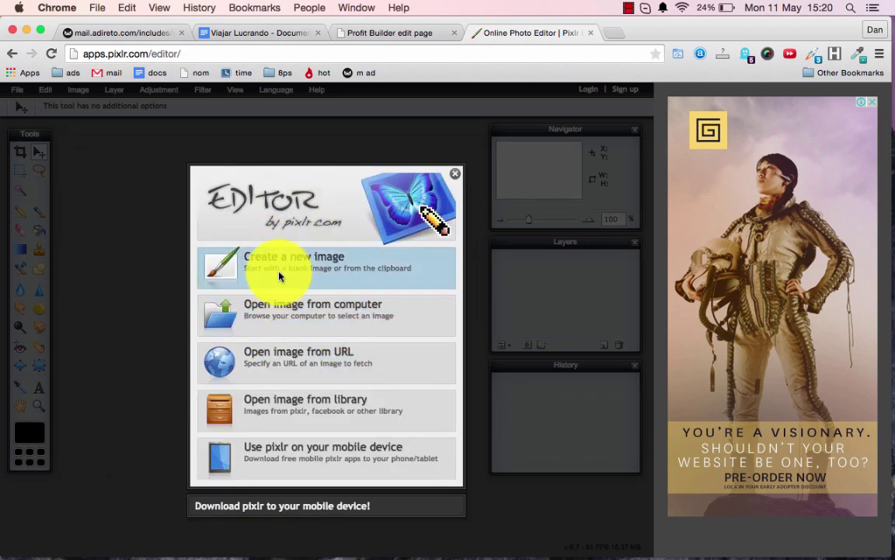
Open the monitor image from its copied URL and enlarge its image window to show the whole canvas
click(276, 356)
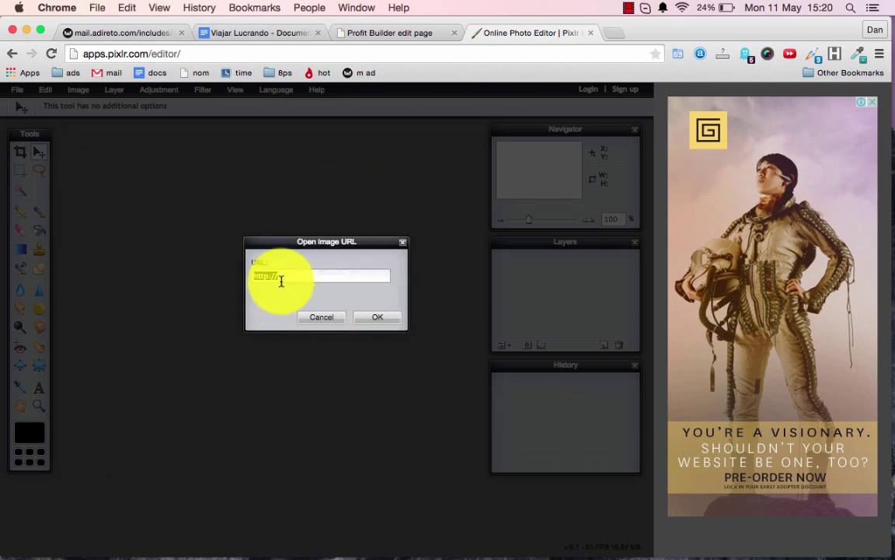
key(super+v)
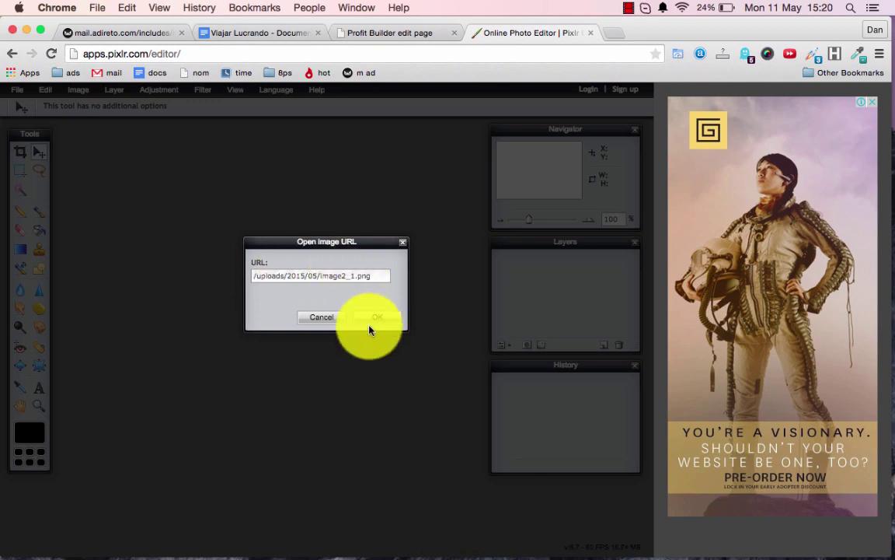
click(378, 318)
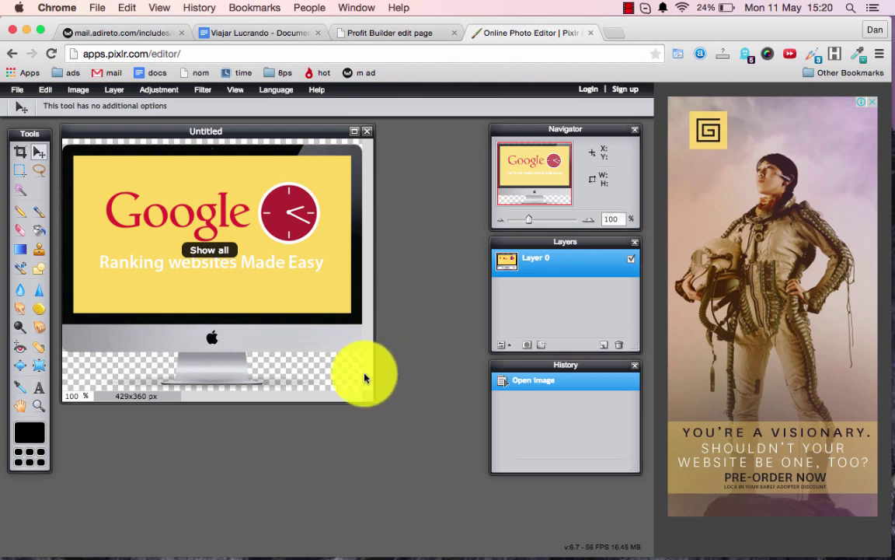
drag(366, 398, 450, 453)
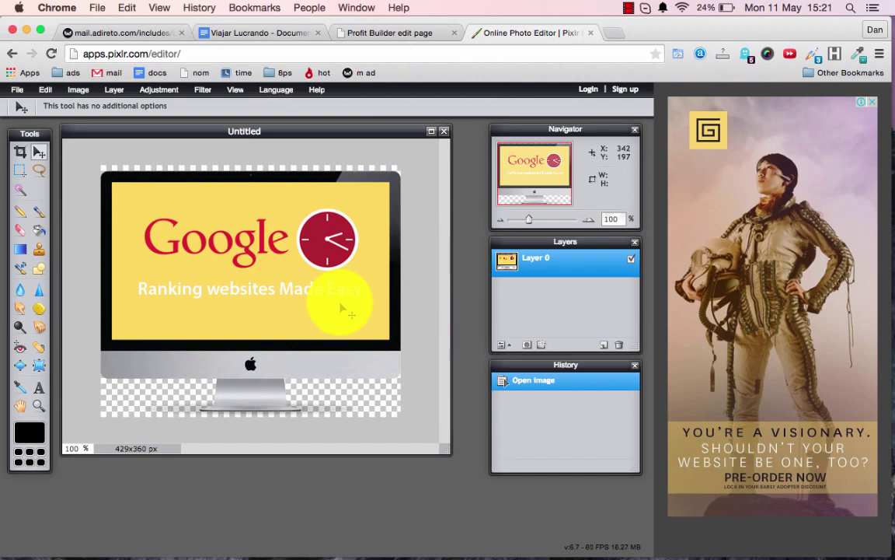
click(395, 40)
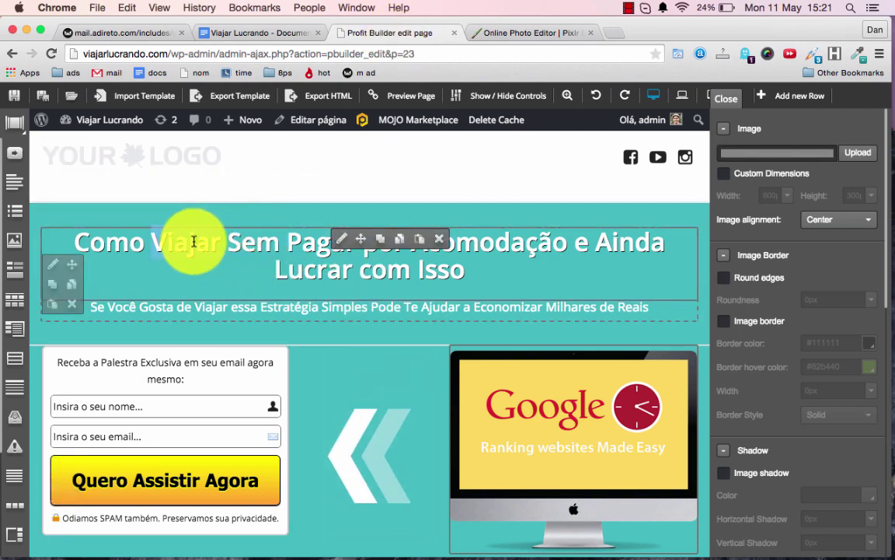
key(super+a)
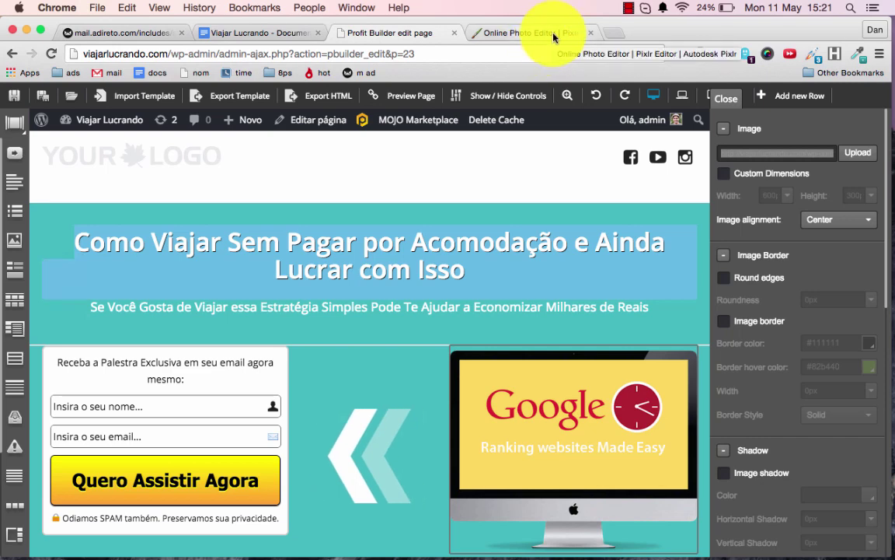
click(554, 35)
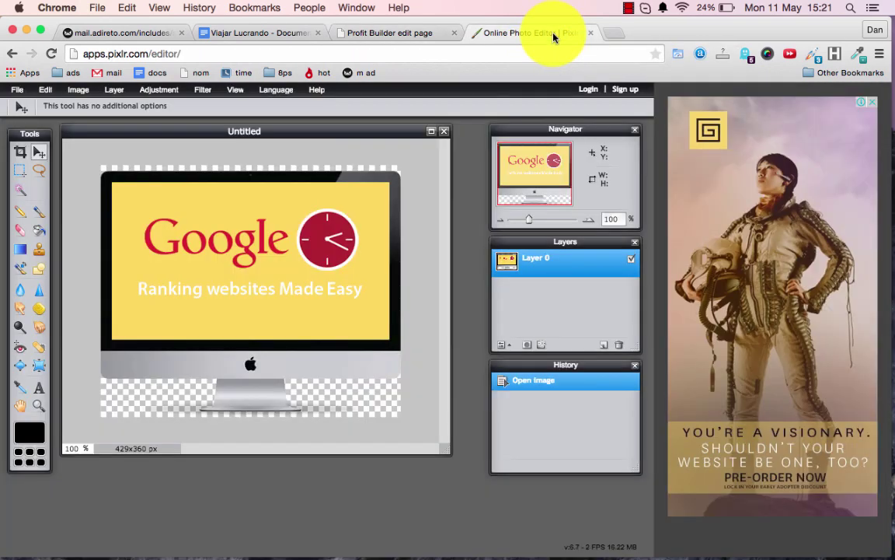
Open google.com.br in a new browser tab
click(612, 35)
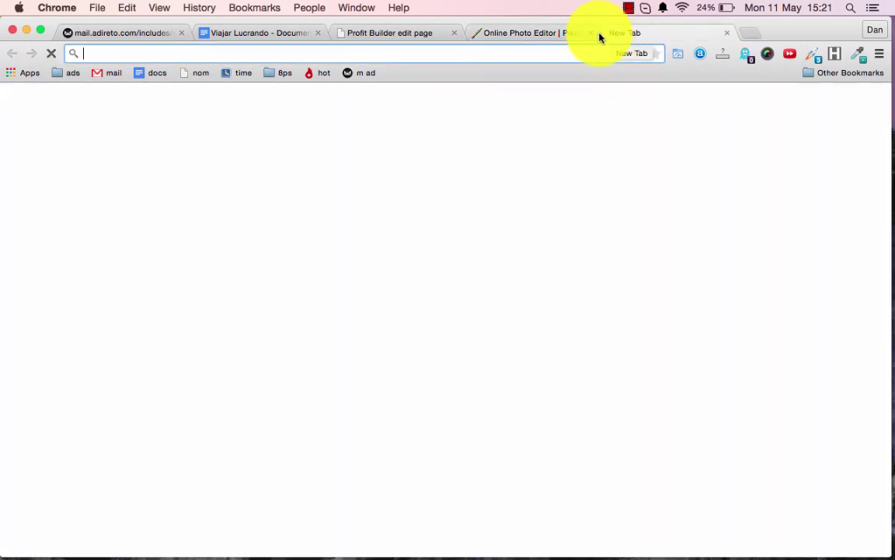
text(fa)
key(cmd+a)
key(BackSpace)
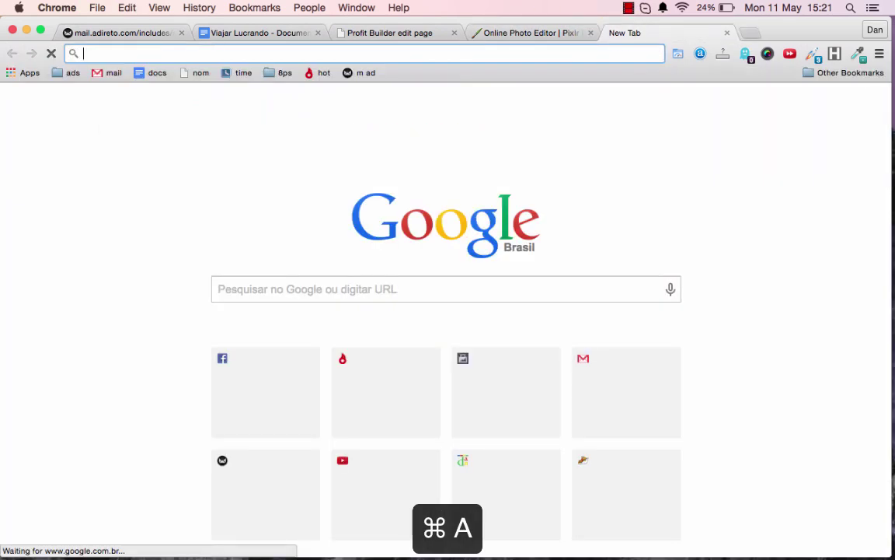
text(google.com.br/dfp)
key(alt+shift+Left)
key(BackSpace)
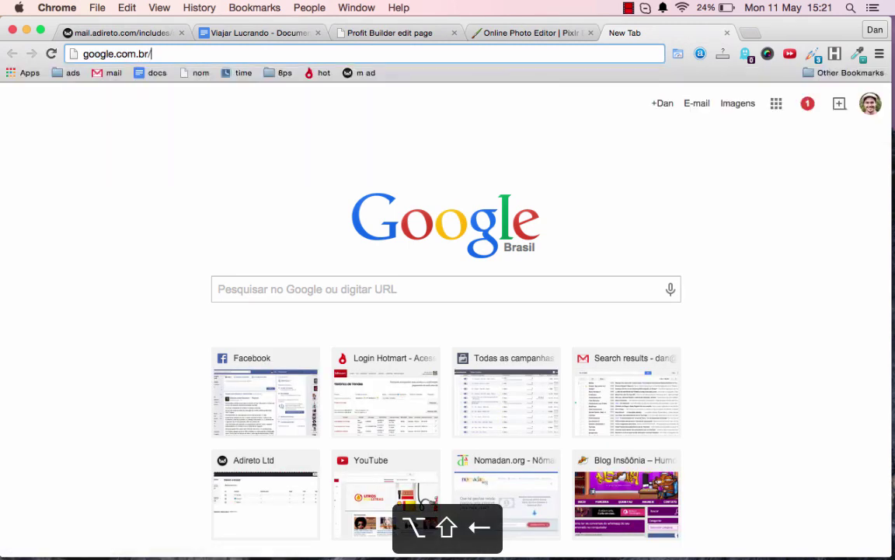
key(Return)
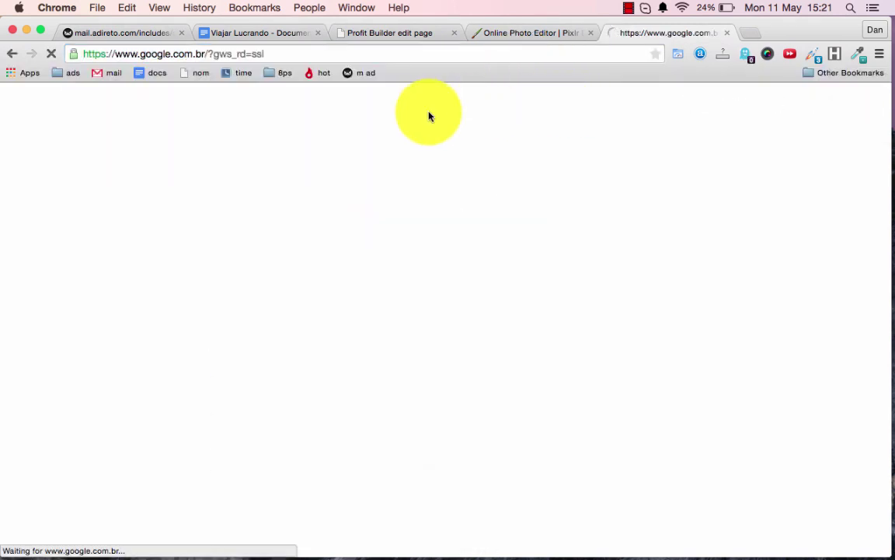
Search Google Images for "travel" and preview the photo of the woman with outstretched arms on a cliff
text(travel)
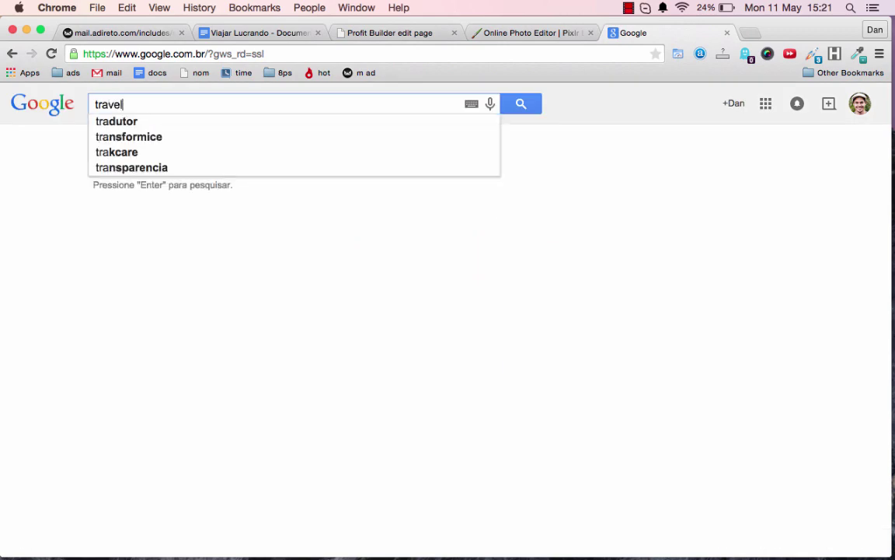
key(Return)
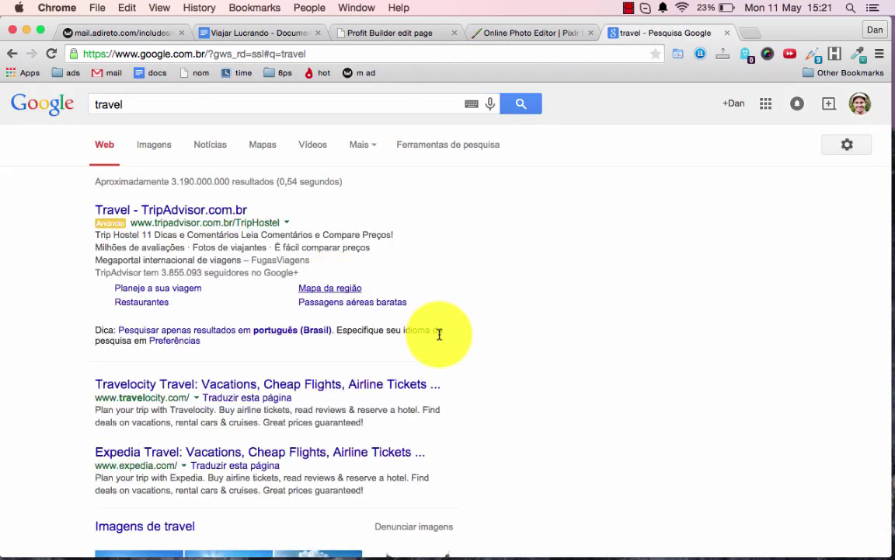
click(155, 148)
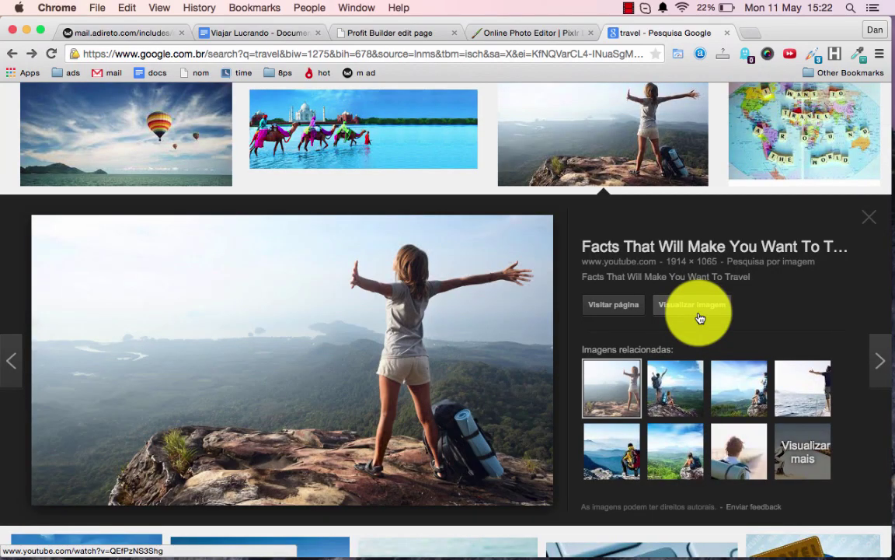
Open the cliff photo at full size, copy its image URL and return to the Pixlr editor
click(699, 318)
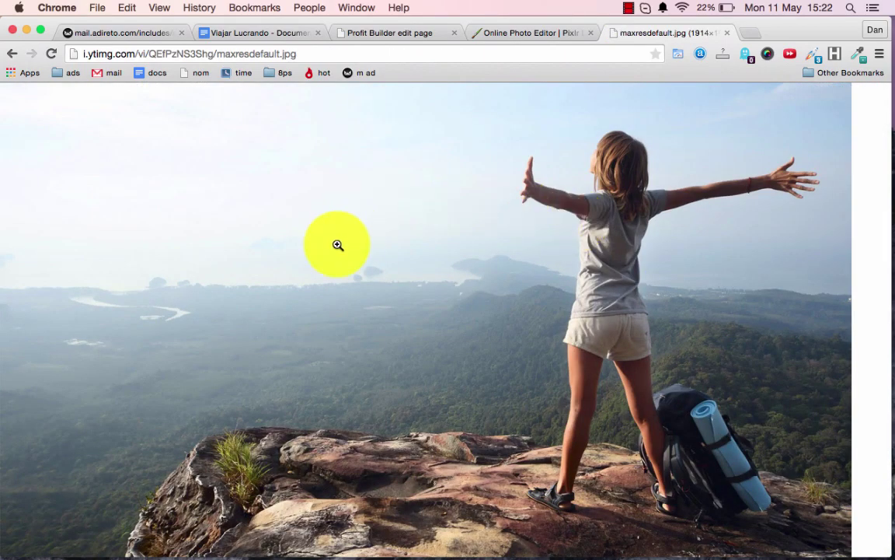
right_click(337, 245)
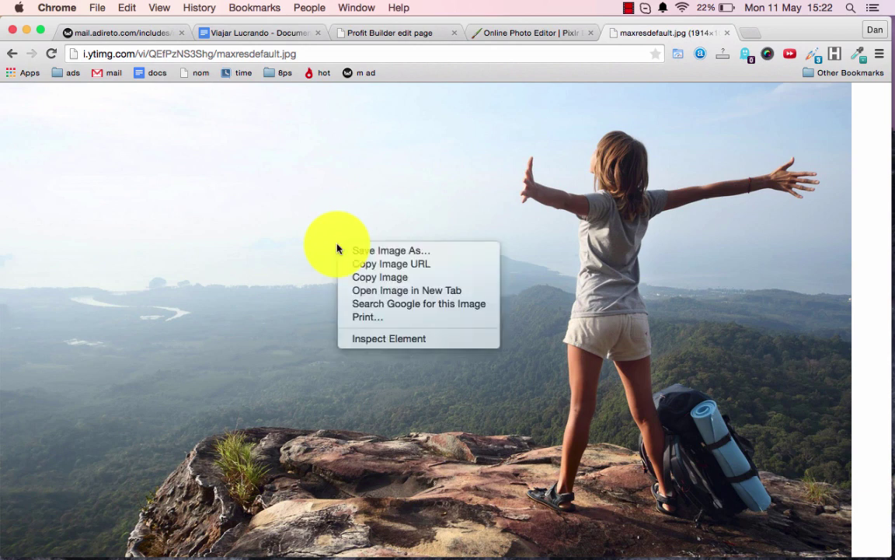
click(375, 265)
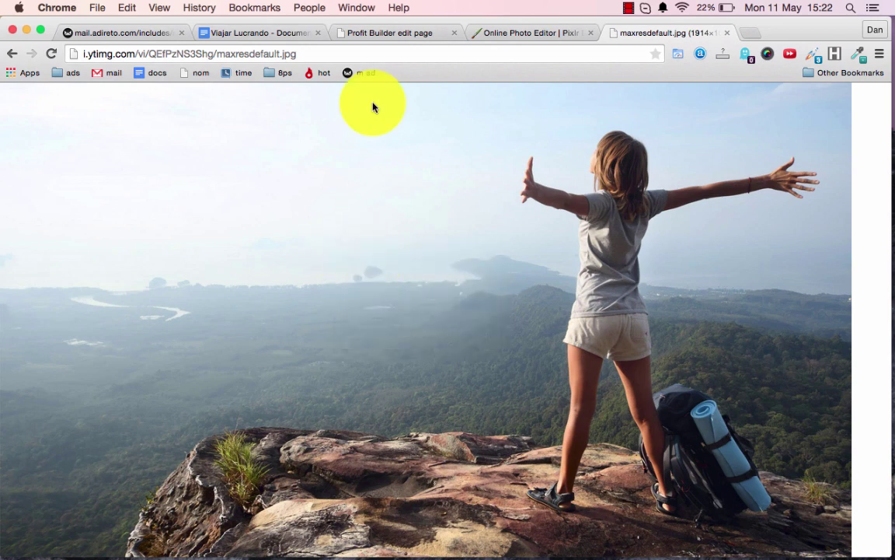
click(140, 35)
click(521, 35)
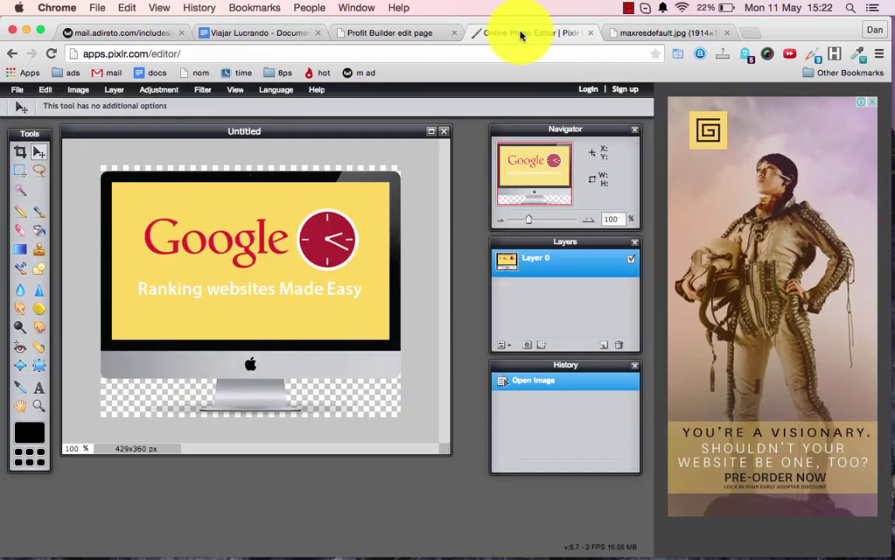
click(17, 90)
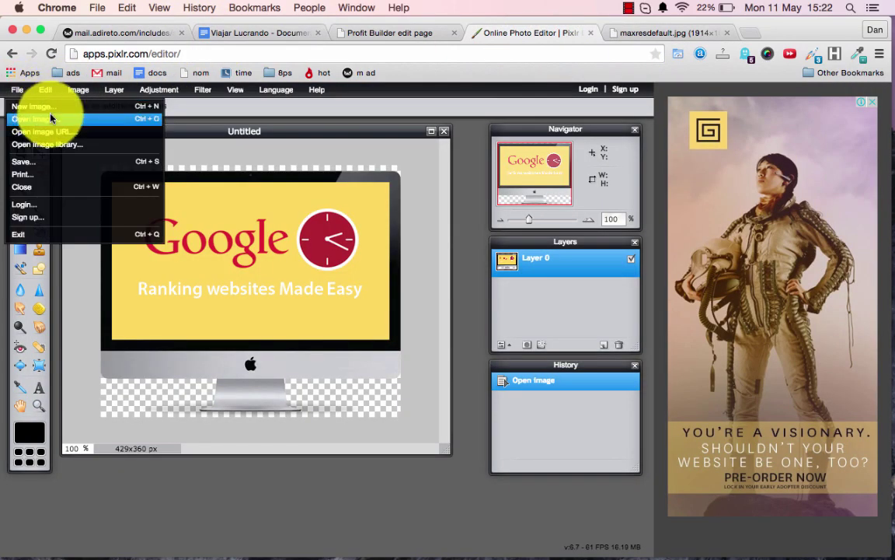
click(45, 104)
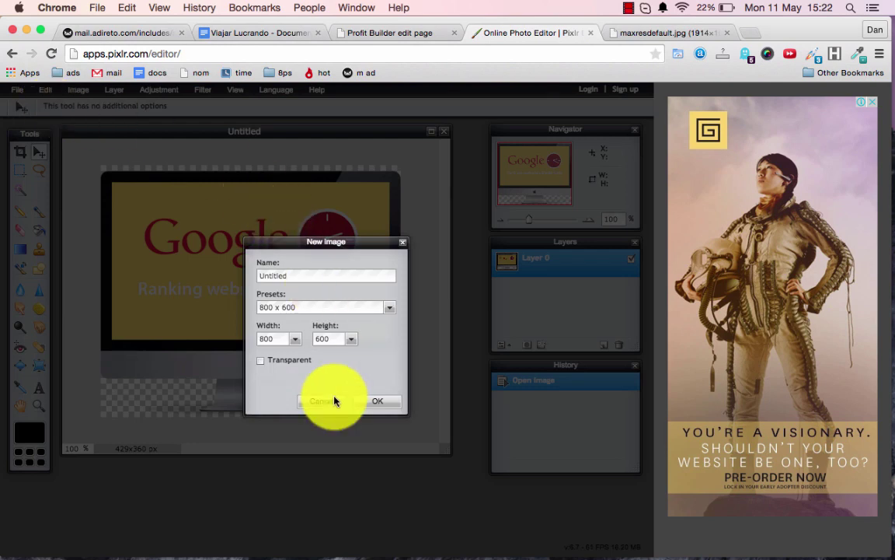
click(377, 404)
key(super+v)
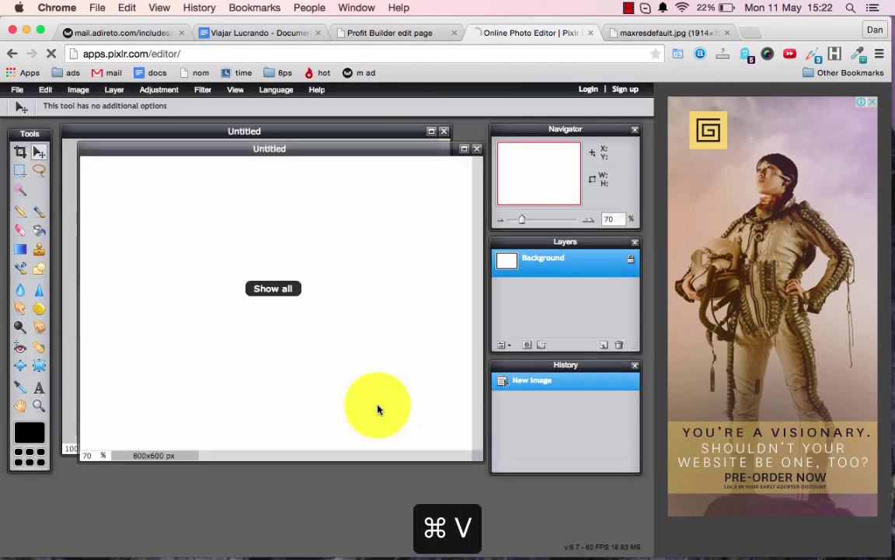
key(super+v)
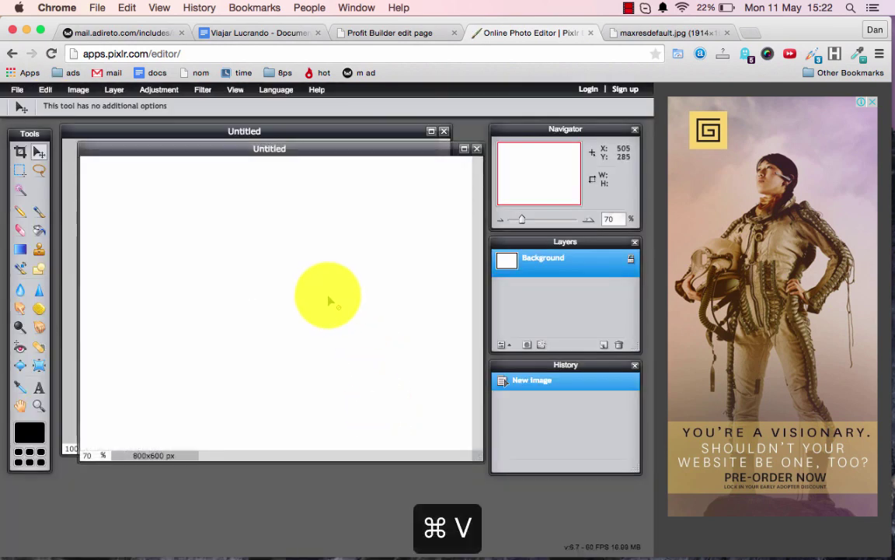
click(476, 149)
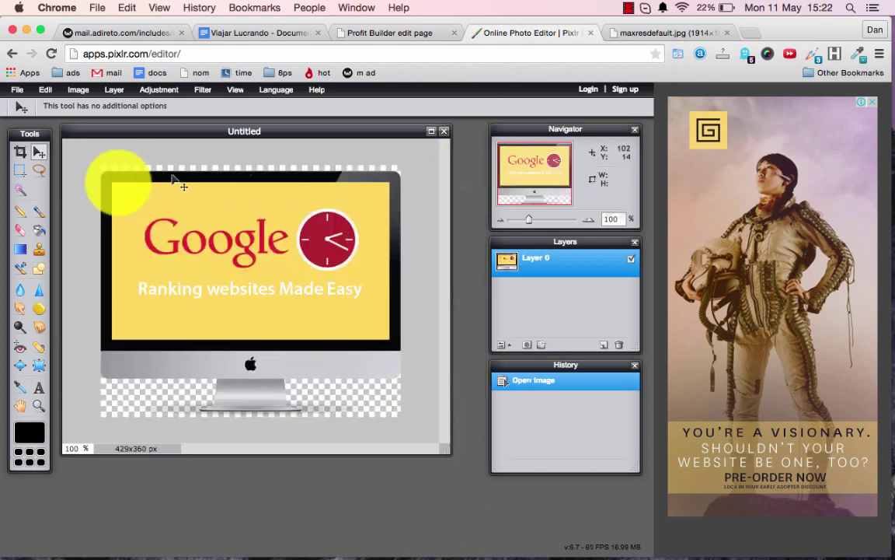
Open the cliff photo in the editor from its copied image URL
click(18, 89)
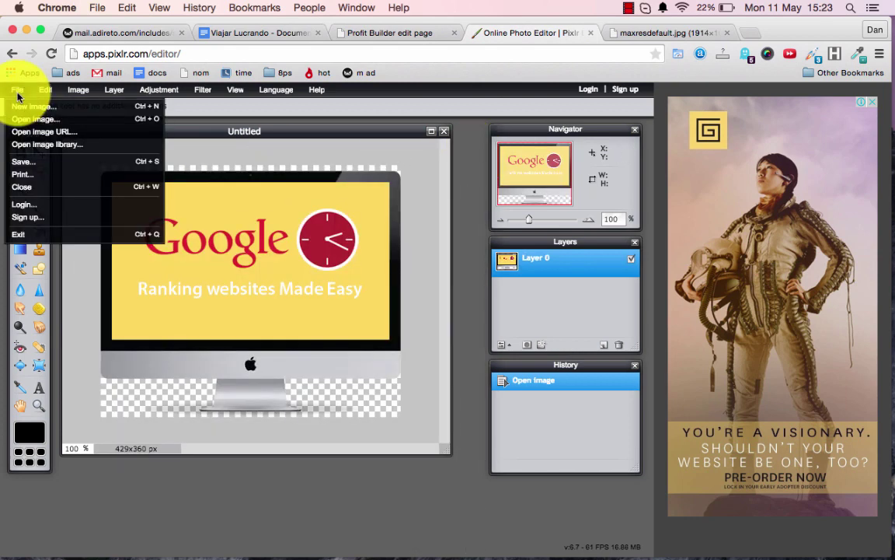
click(37, 136)
key(super+v)
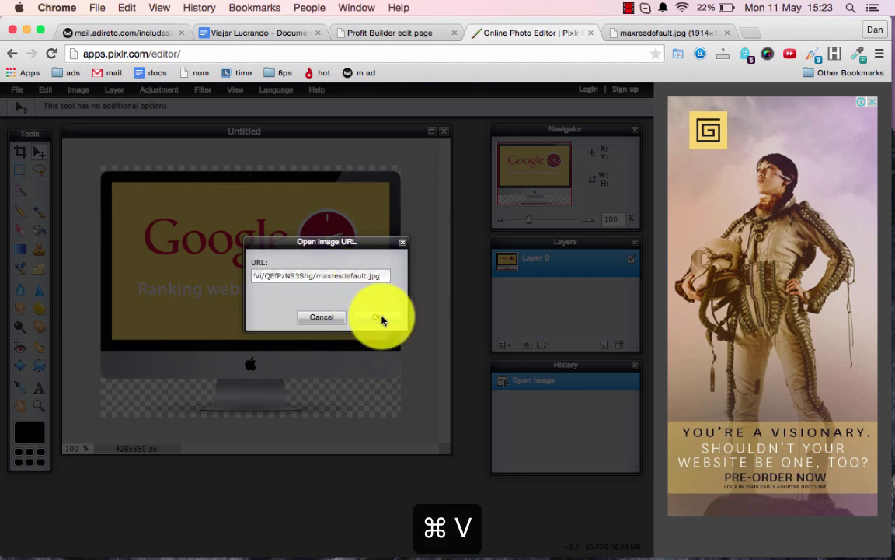
click(380, 317)
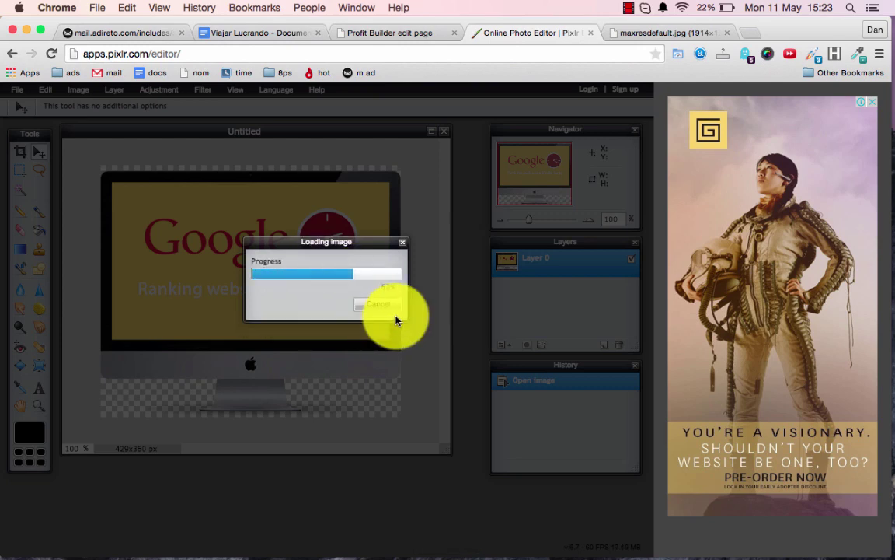
Resize the cliff photo to 500 pixels wide with constrained proportions and show it at 100% zoom
key(super+a)
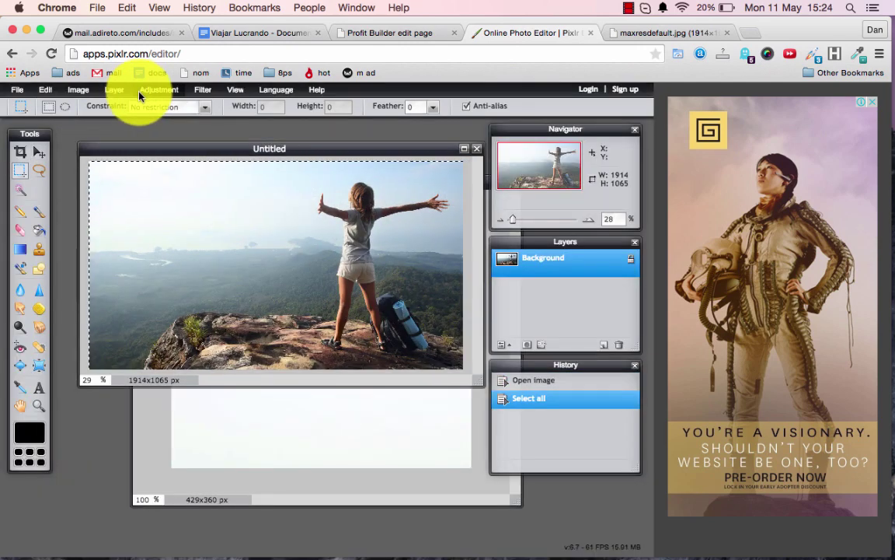
click(142, 94)
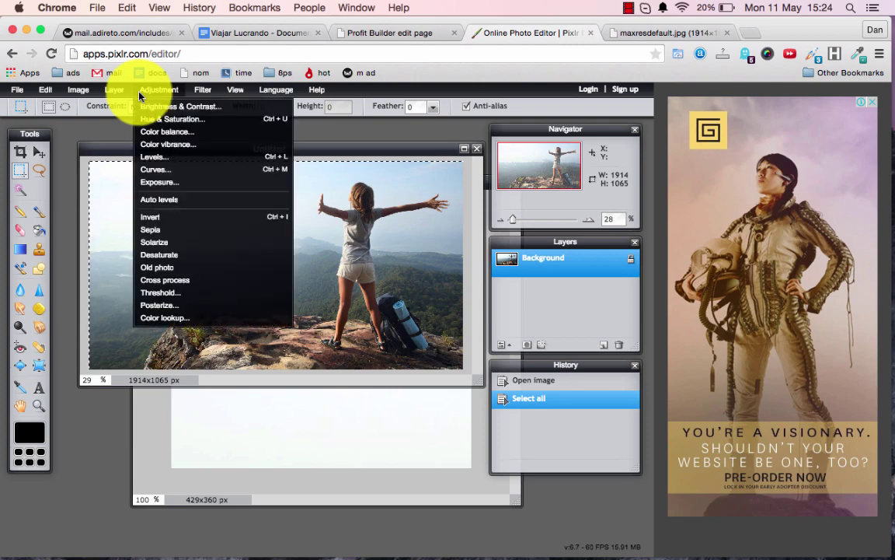
mouse_move(79, 91)
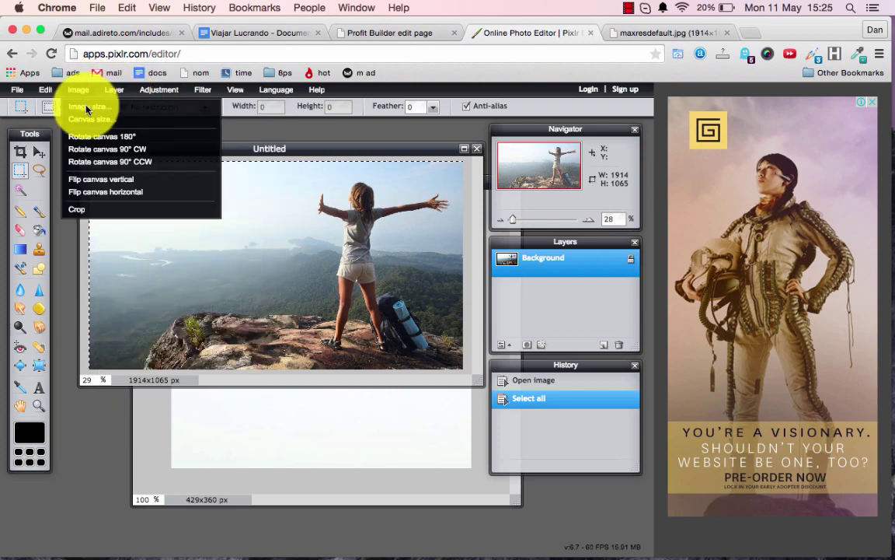
click(87, 111)
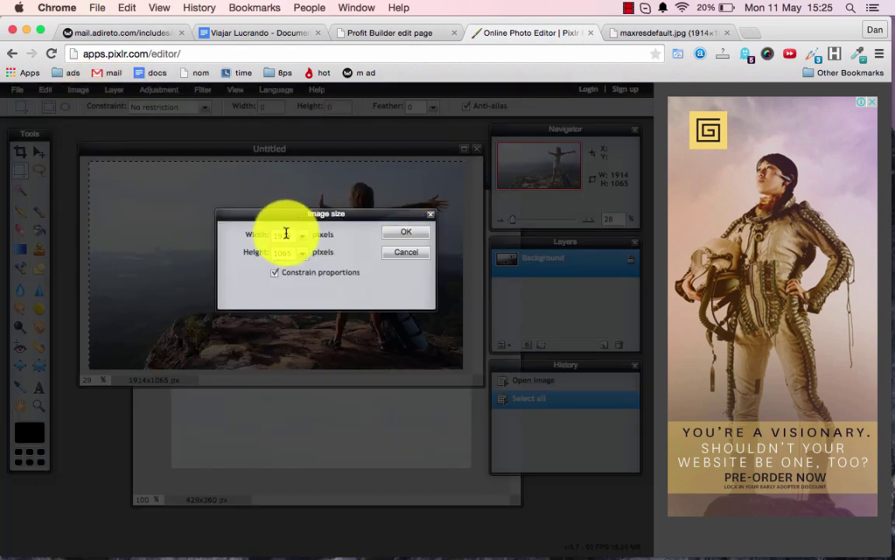
key(shift+super+4)
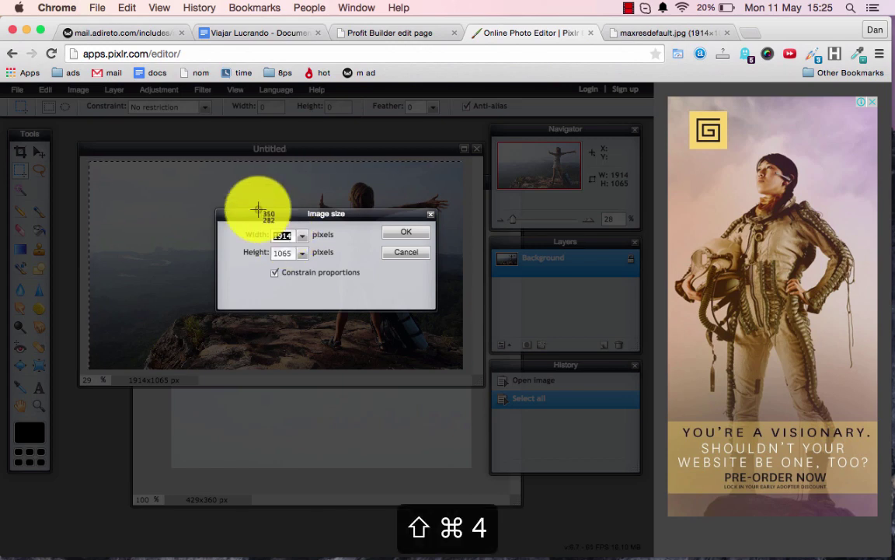
drag(238, 194, 503, 381)
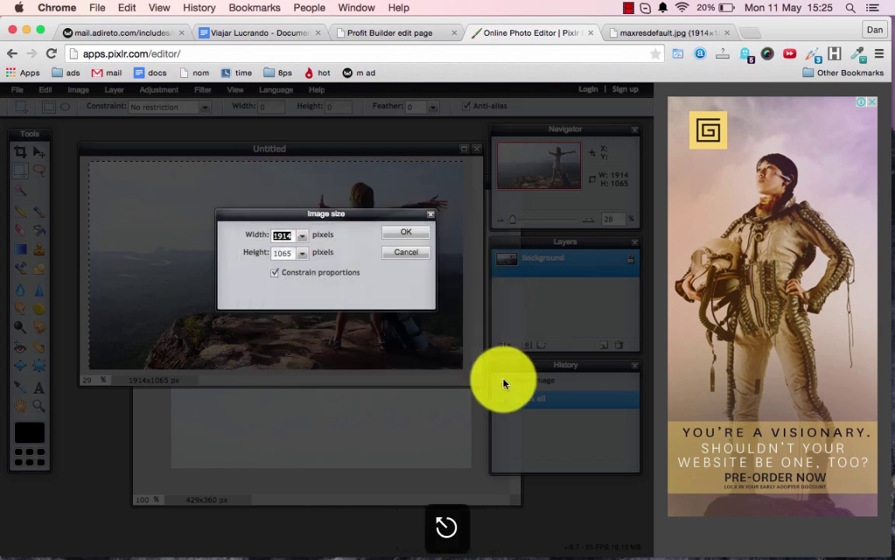
text(400)
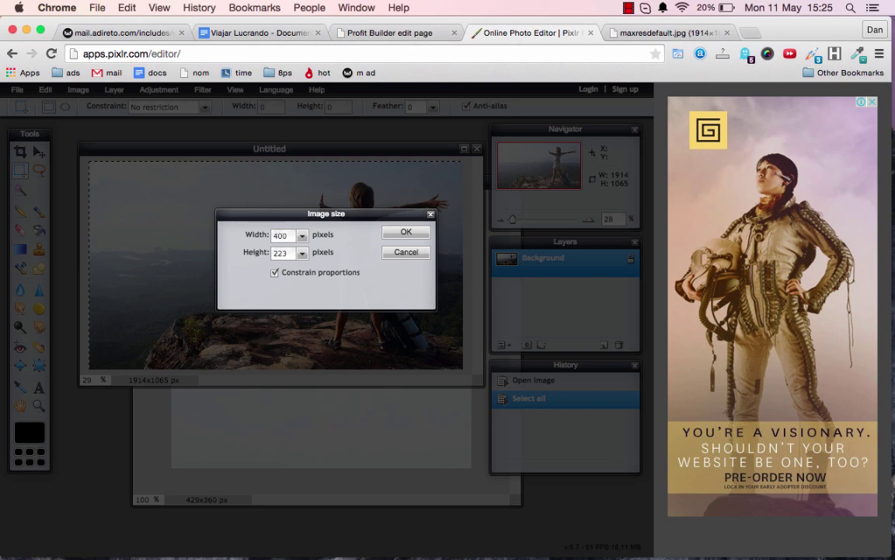
click(408, 231)
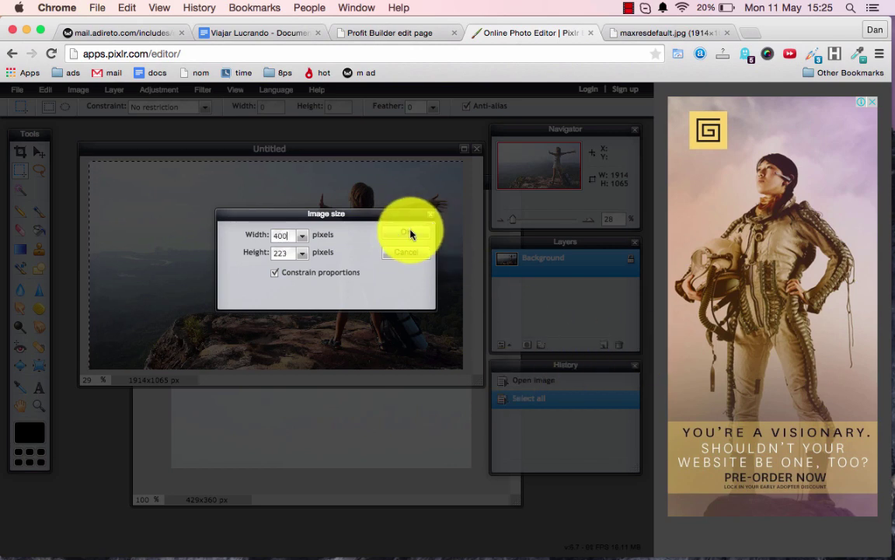
key(super+a)
text(5)
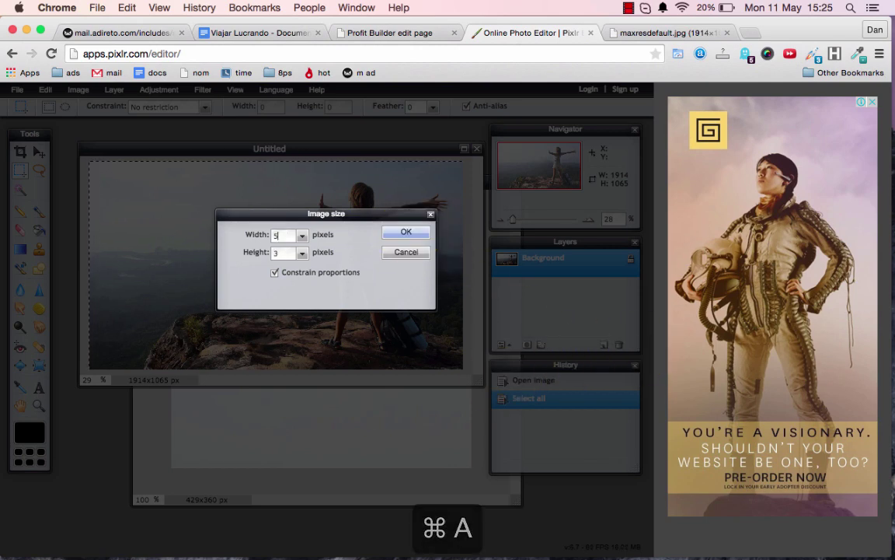
text(00)
key(Return)
drag(338, 197, 299, 261)
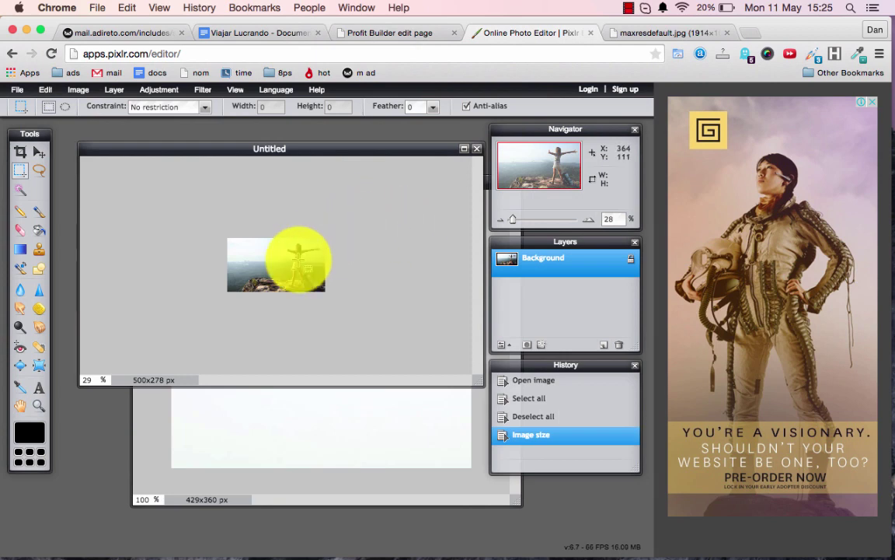
key(super+0)
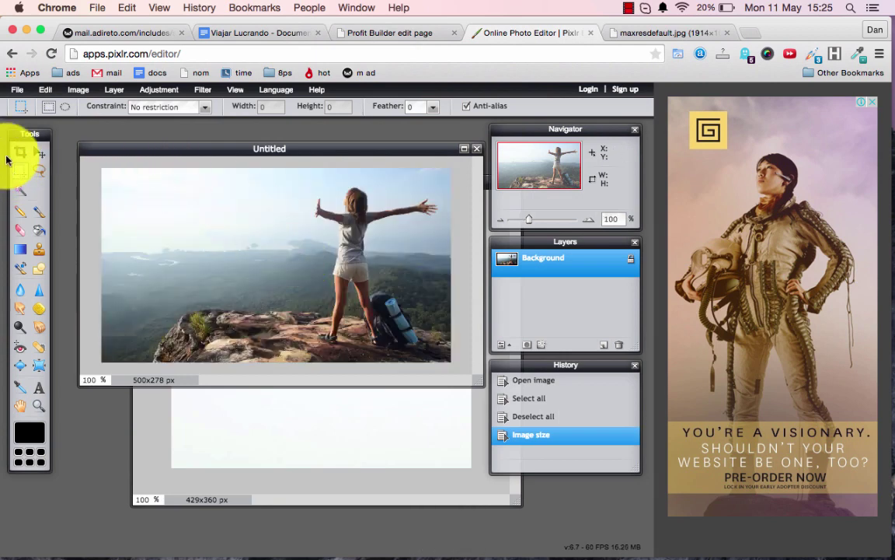
Select the whole resized cliff photo and copy it
click(35, 153)
click(332, 268)
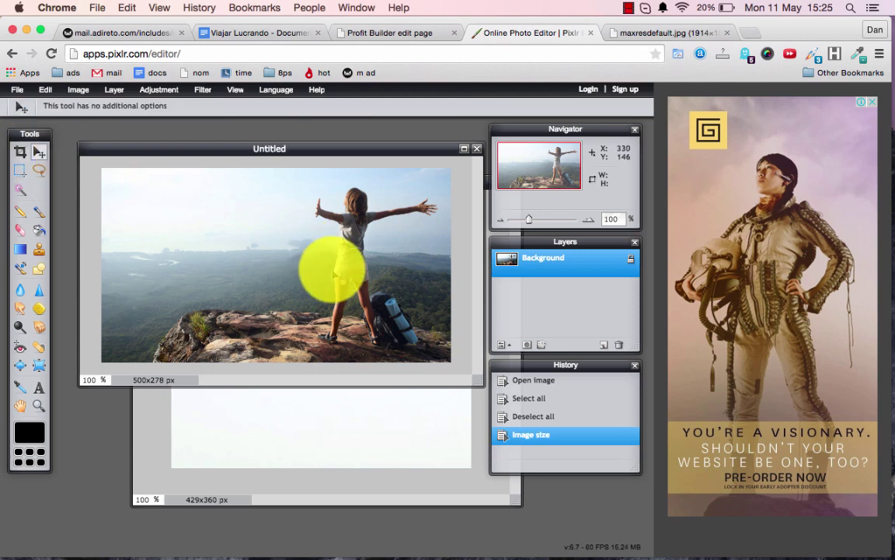
key(super+d)
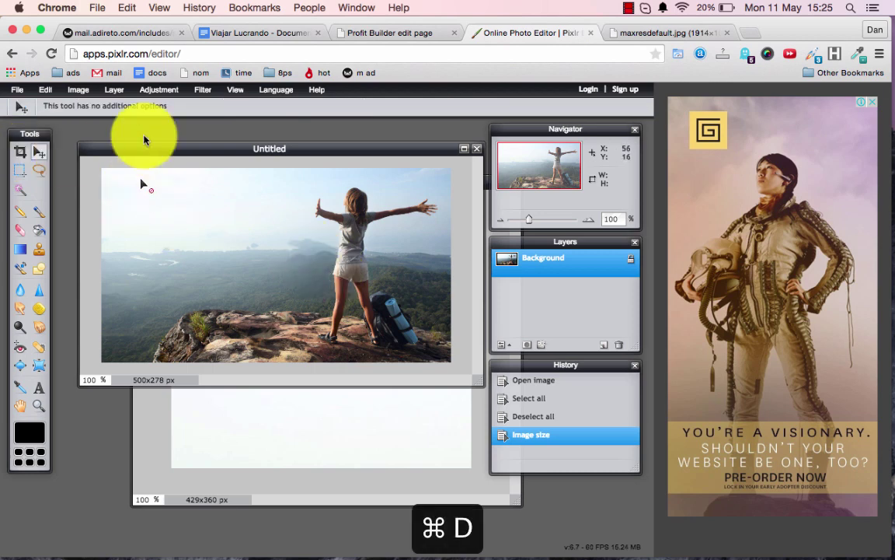
click(67, 91)
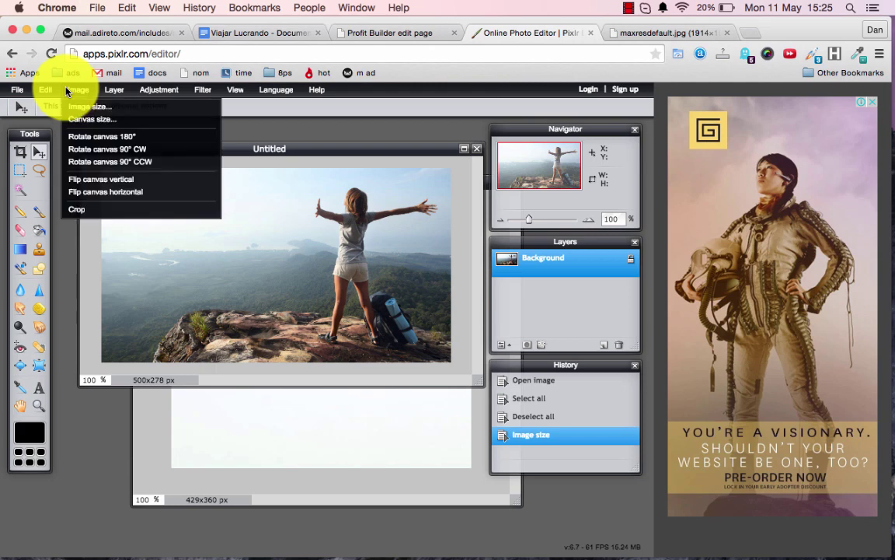
click(47, 220)
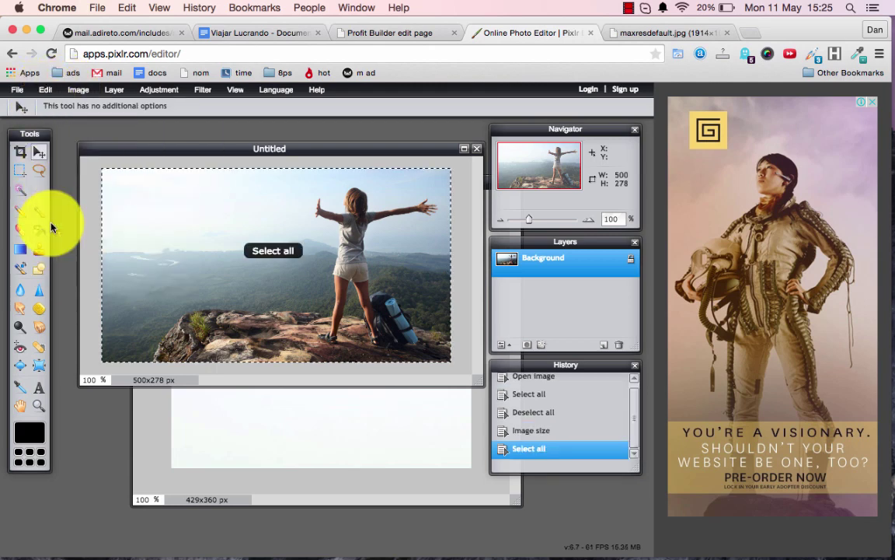
key(super+c)
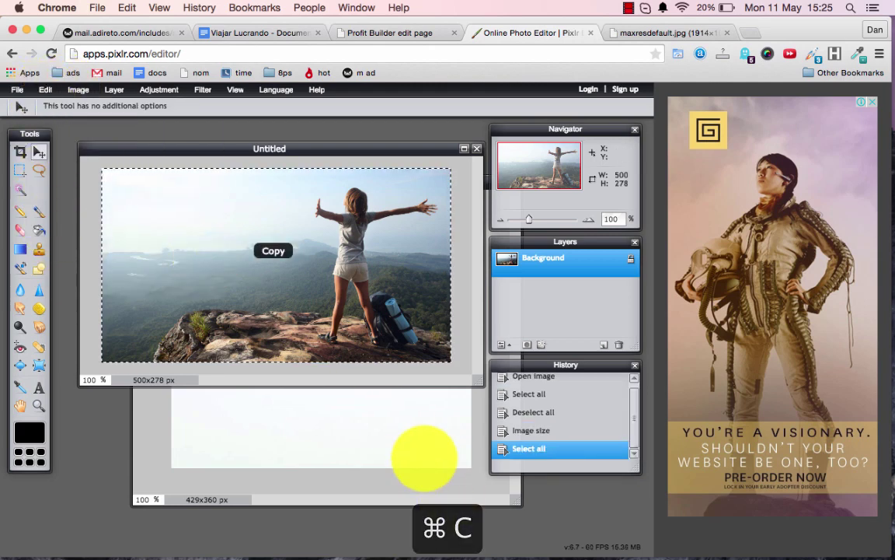
In the monitor image, delete the whitish top layer and paste the cliff photo, positioned just below the monitor's upper bezel
click(424, 457)
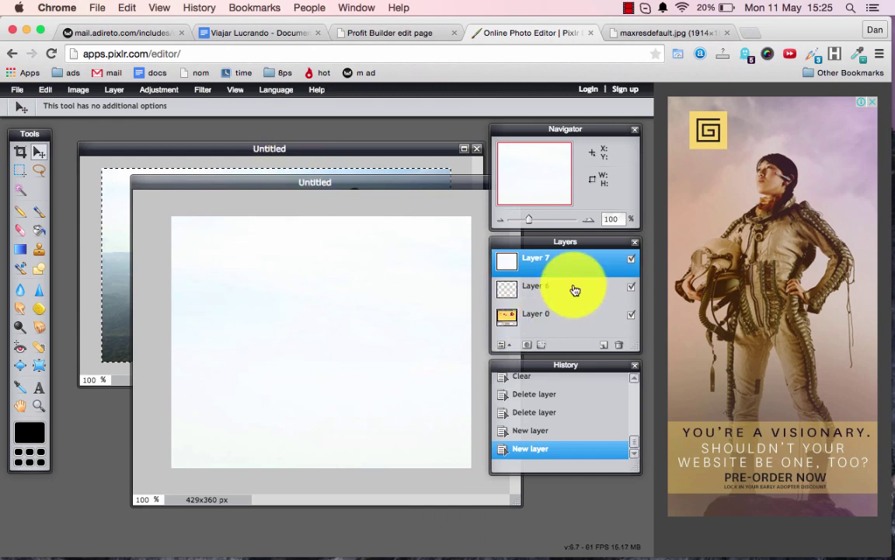
drag(576, 289, 570, 268)
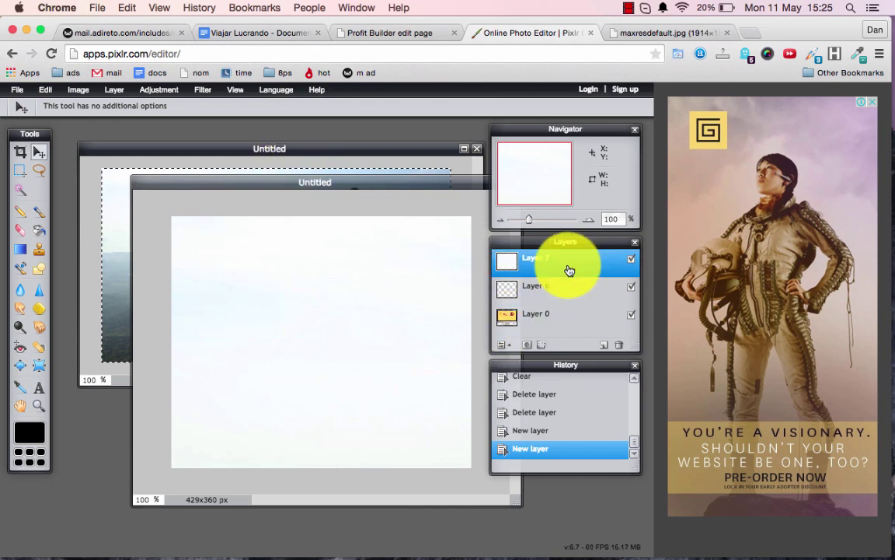
click(622, 347)
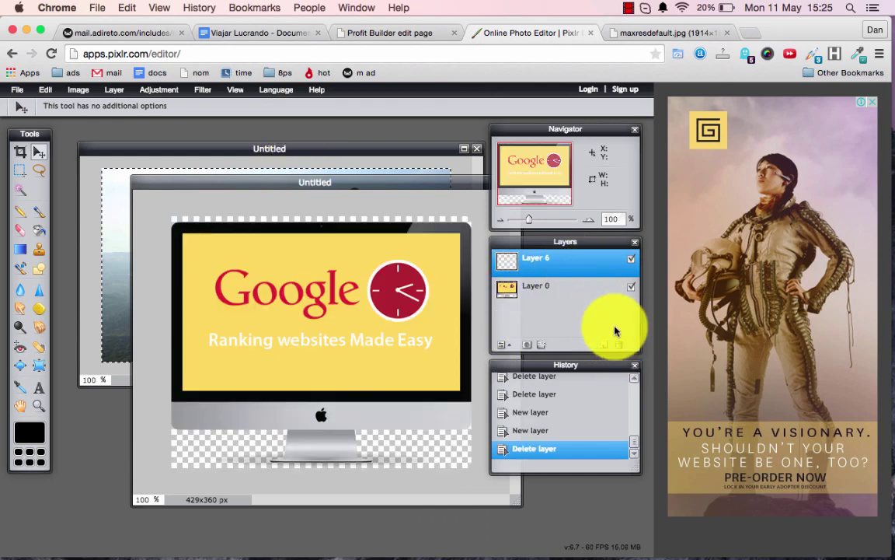
key(super+v)
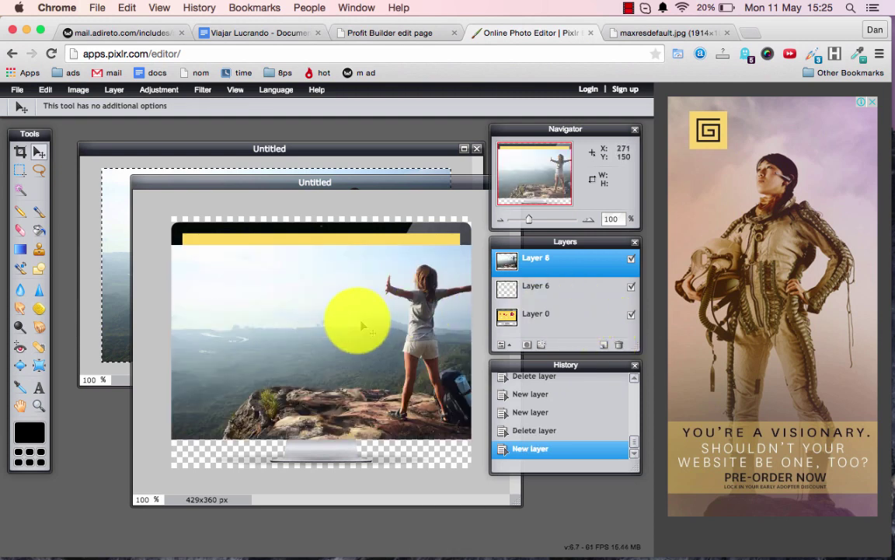
mouse_move(330, 323)
mouse_down()
mouse_move(364, 328)
mouse_move(328, 313)
mouse_up()
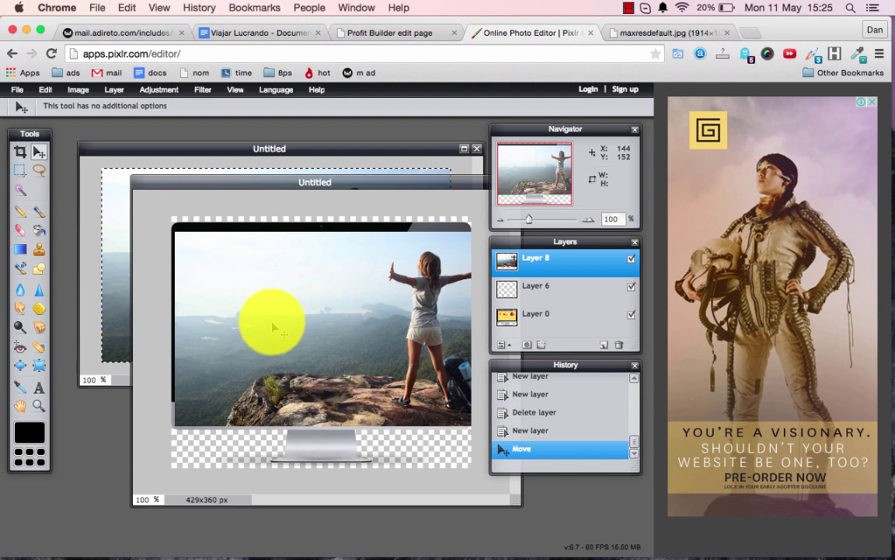
Free-transform the pasted cliff photo, scaling it down from its upper-left corner and moving it up toward the monitor's bezel
click(78, 91)
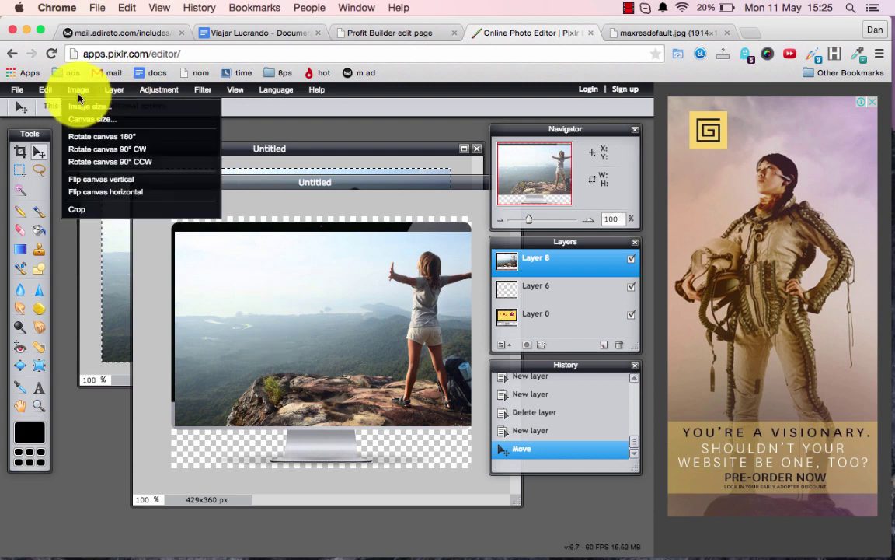
click(45, 90)
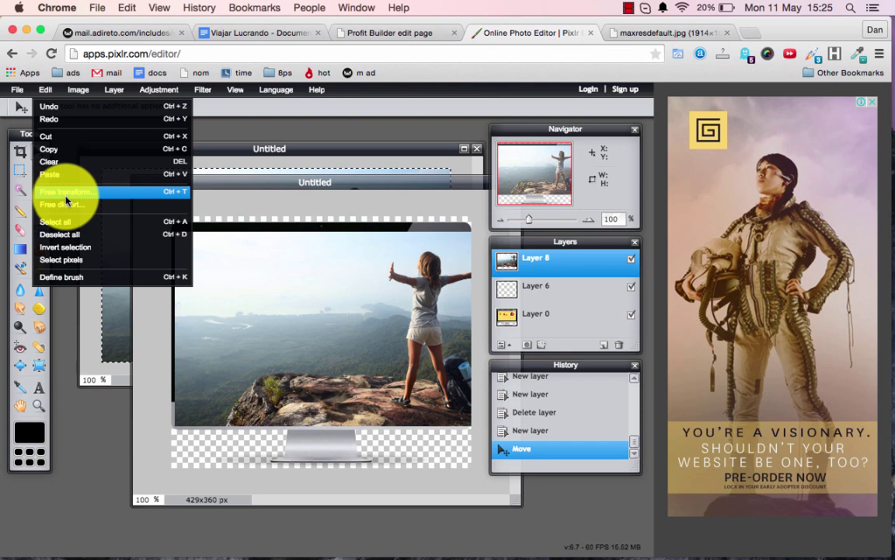
click(66, 195)
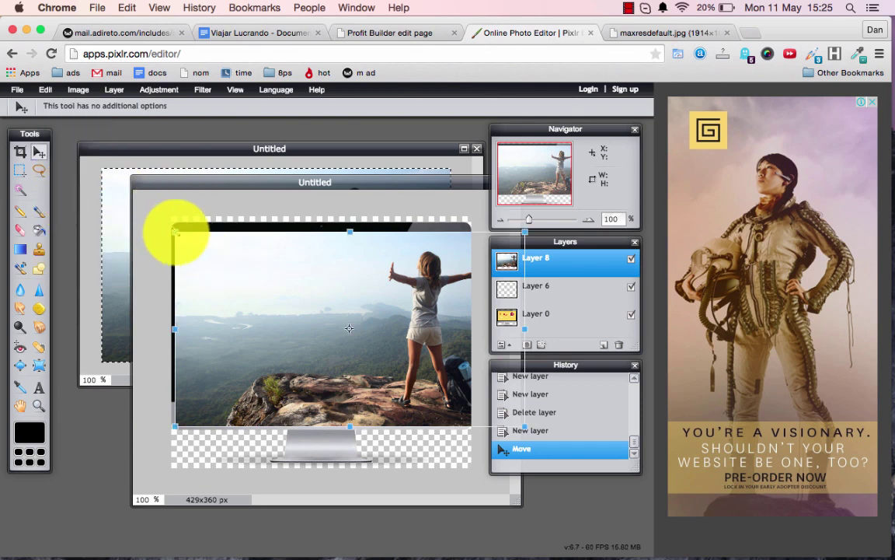
drag(176, 231, 231, 255)
drag(224, 249, 193, 226)
click(365, 300)
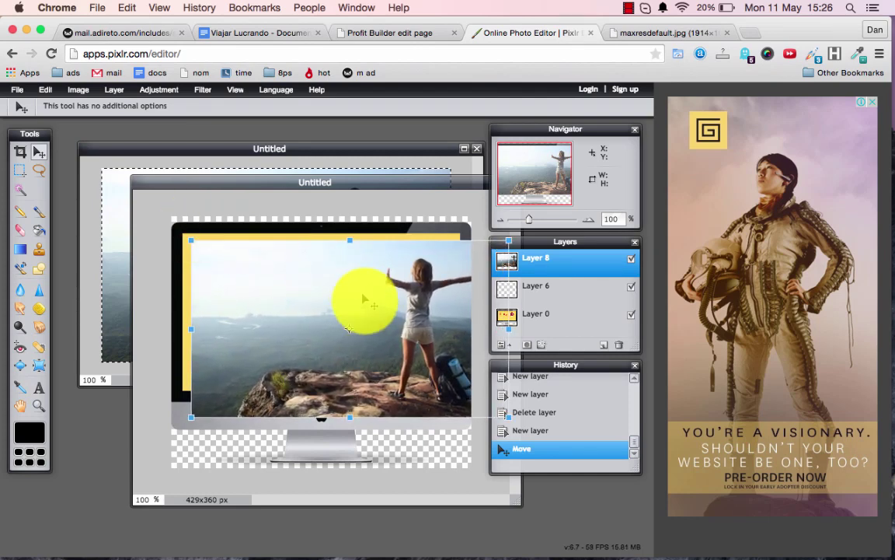
drag(372, 309, 362, 301)
drag(413, 315, 445, 378)
Try to nudge the scaled photo into place over the monitor's screen, just below the upper bezel
key(Left)
key(Left)
key(Left)
key(Left)
key(Left)
key(Left)
key(Left)
key(Left)
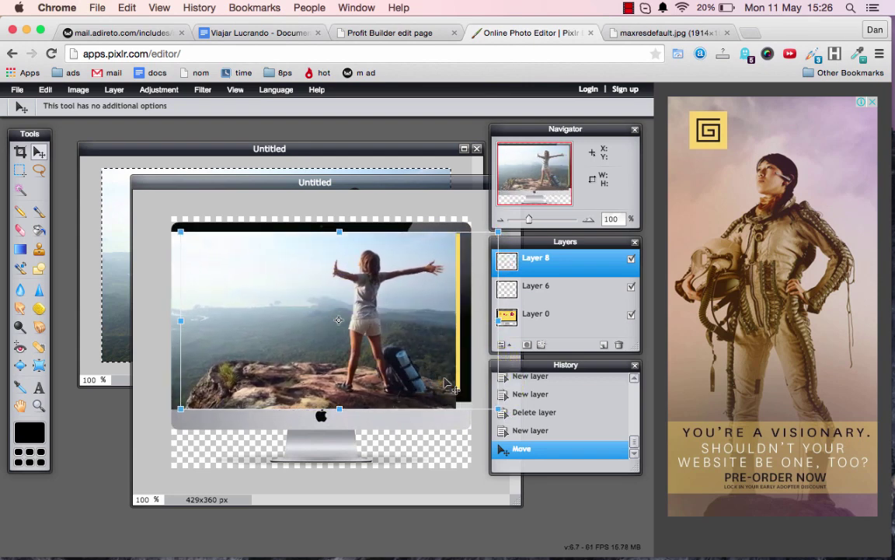
key(Up)
key(Up)
key(Up)
key(Up)
key(Up)
key(Up)
key(Up)
key(Up)
key(Up)
key(Up)
key(Right)
key(Right)
key(Right)
key(Right)
key(Right)
key(Right)
key(Right)
key(Right)
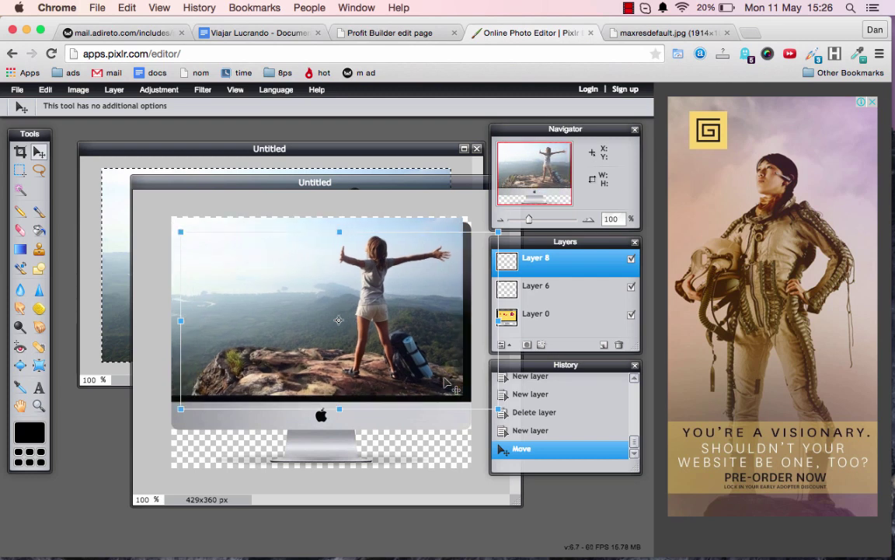
key(Down)
key(Down)
key(Down)
key(Down)
key(Down)
key(Down)
key(Down)
key(Down)
key(Down)
key(Down)
key(Down)
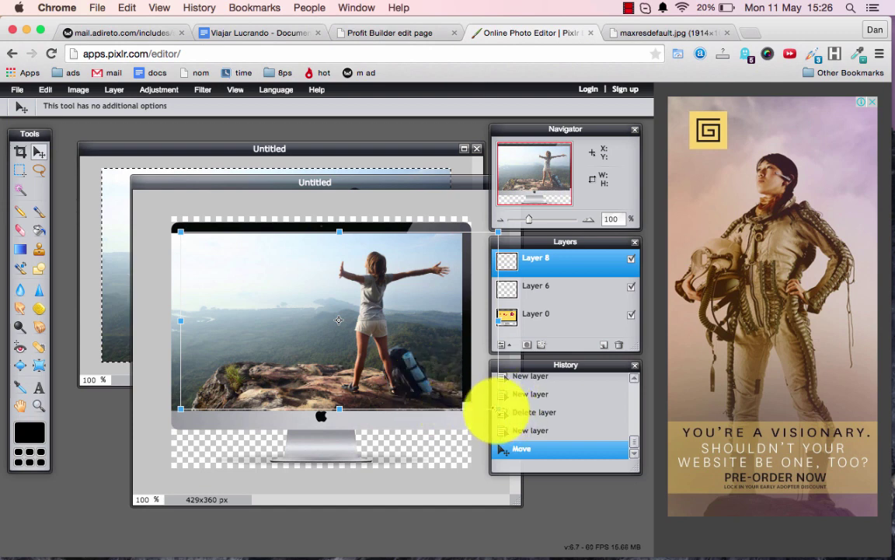
Scale the photo down further to nearly the monitor's width and apply the free transform
drag(498, 408, 483, 403)
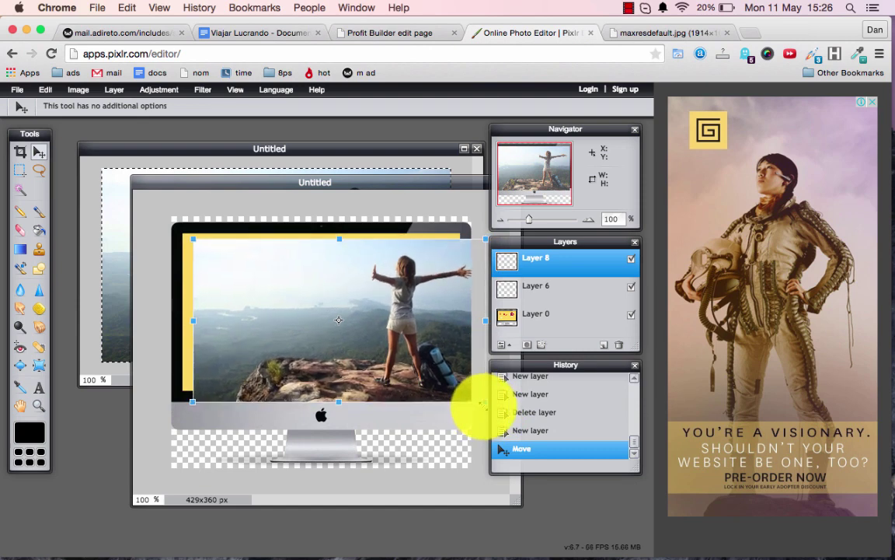
key(ctrl+z)
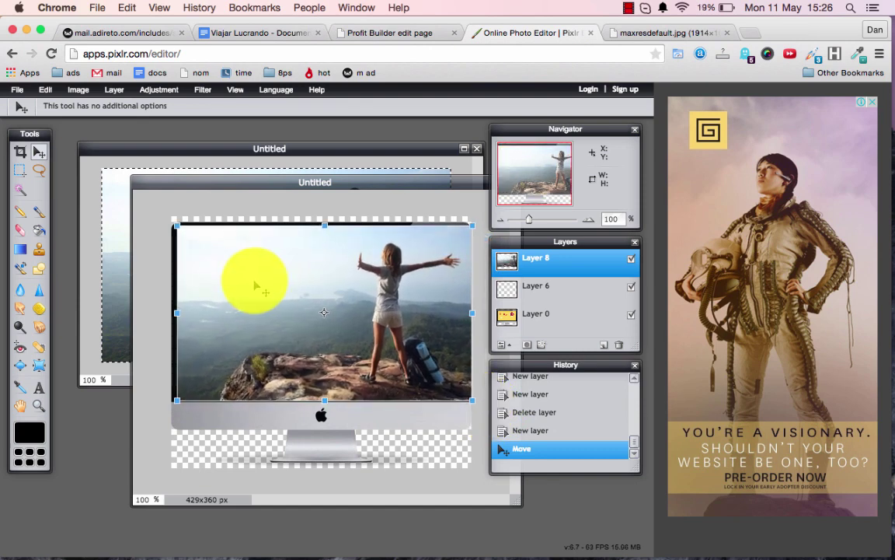
click(22, 180)
click(286, 349)
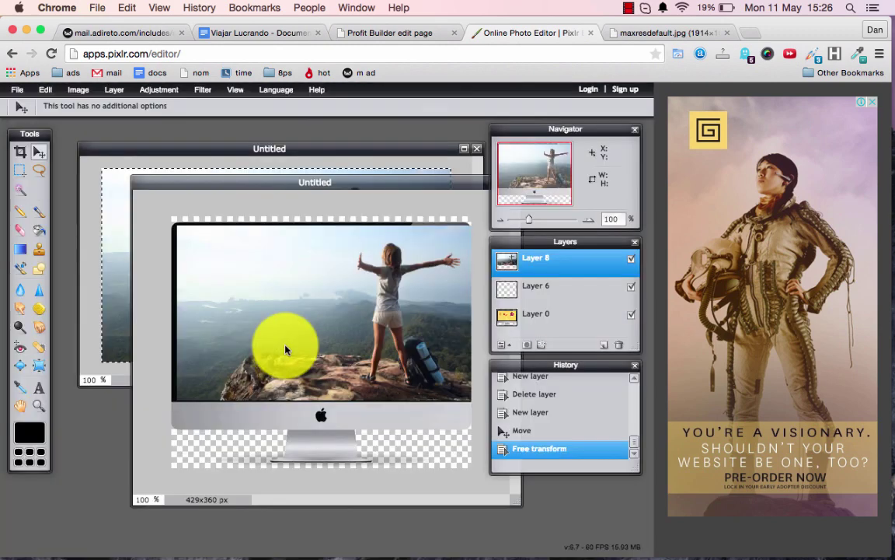
Select a strip 19 px wide and 313 px high along the monitor's left edge and clear the photo inside it
click(20, 169)
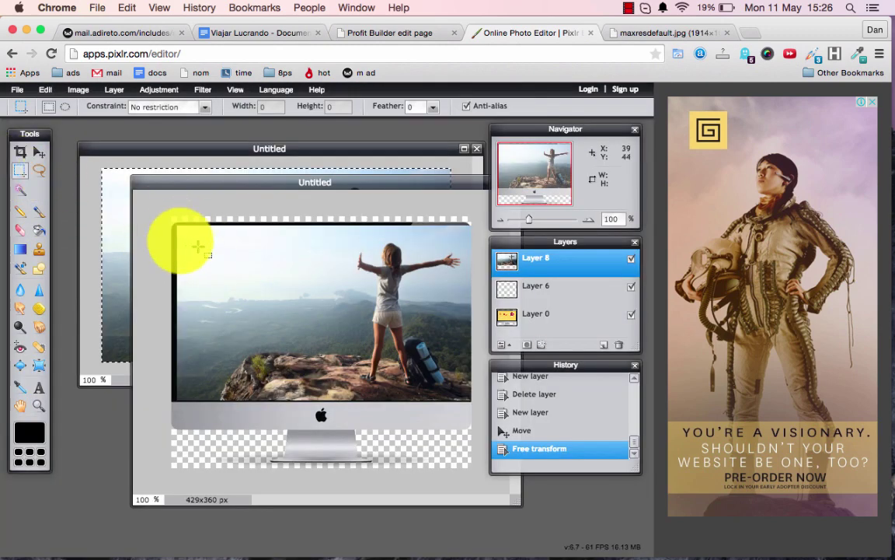
drag(160, 206, 184, 435)
key(Delete)
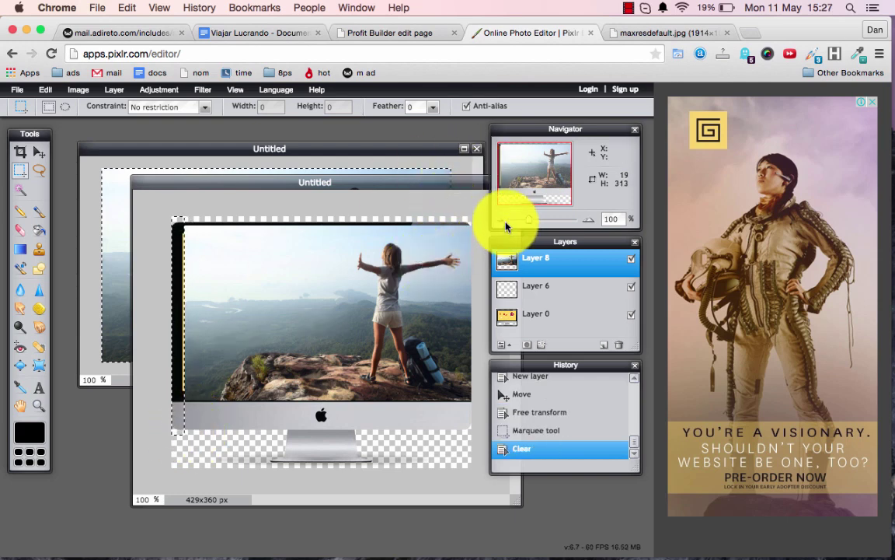
Deselect and move the photo left and down so its upper and right edges meet the monitor's screen edges
click(39, 151)
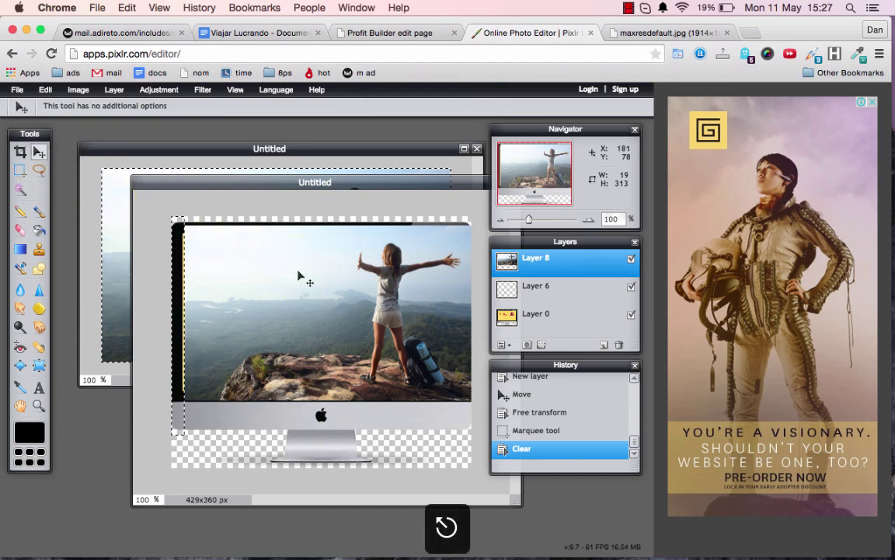
key(super+d)
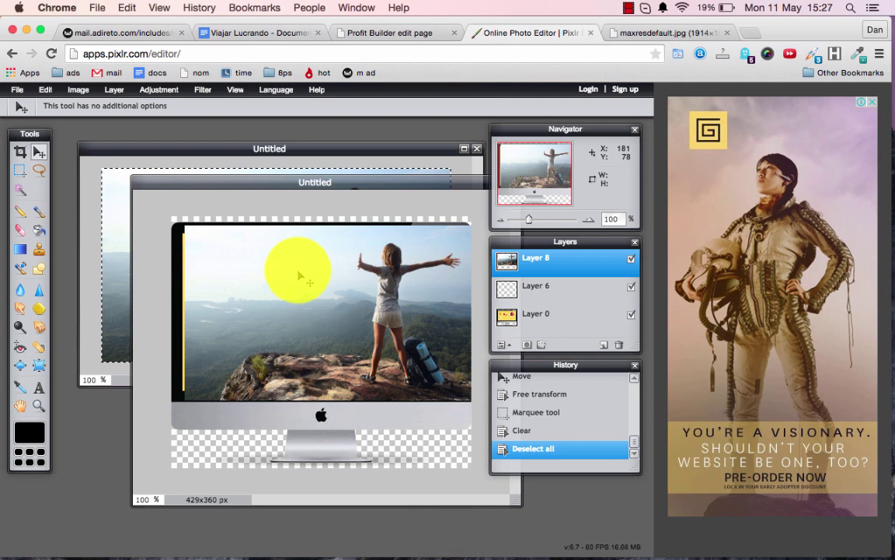
mouse_move(333, 284)
mouse_down()
mouse_move(322, 307)
mouse_move(325, 300)
mouse_up()
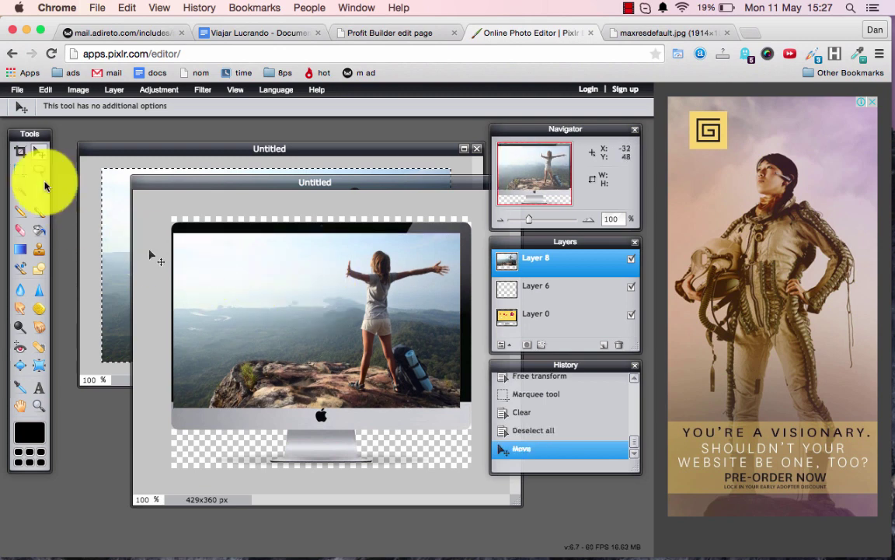
Clear the part of the photo inside a 429 × 107 px selection across the bottom of the monitor image
click(20, 171)
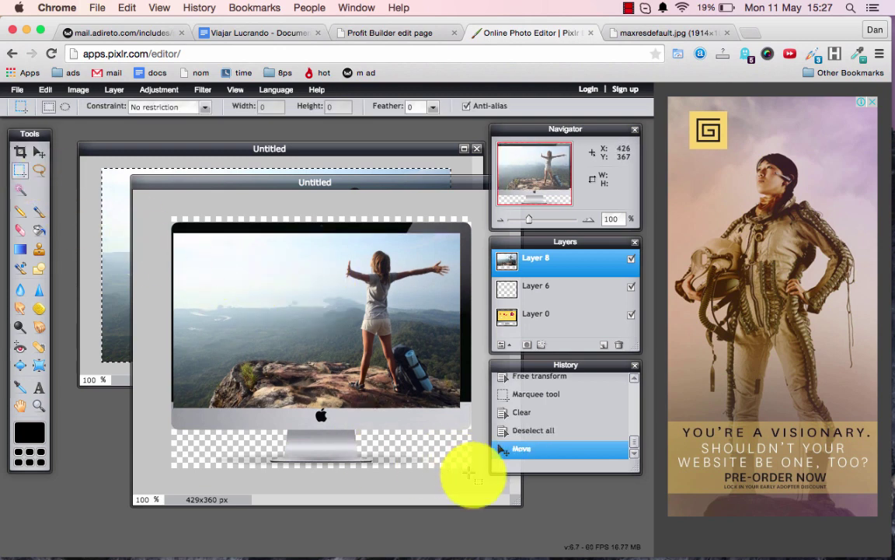
drag(478, 478, 241, 415)
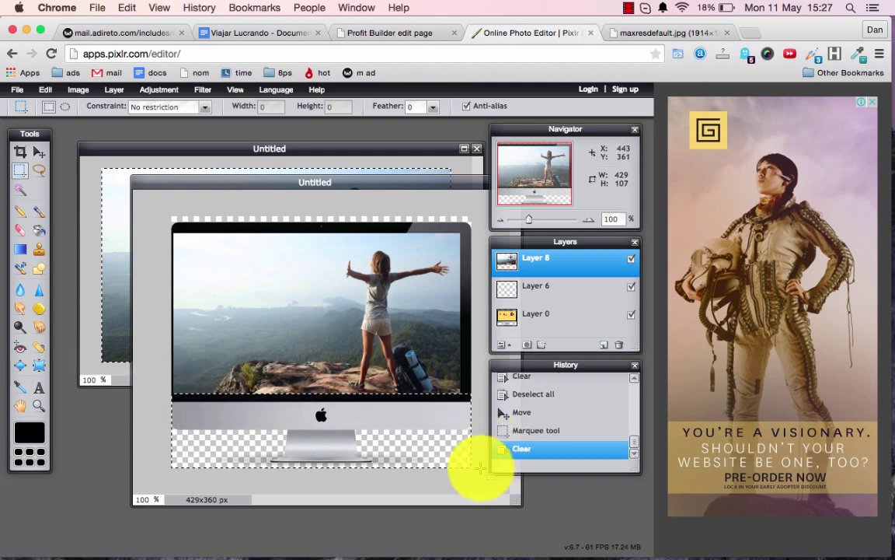
Try clearing the photo inside a taller 429 × 115 px bottom selection and undo the clearing
drag(480, 468, 264, 404)
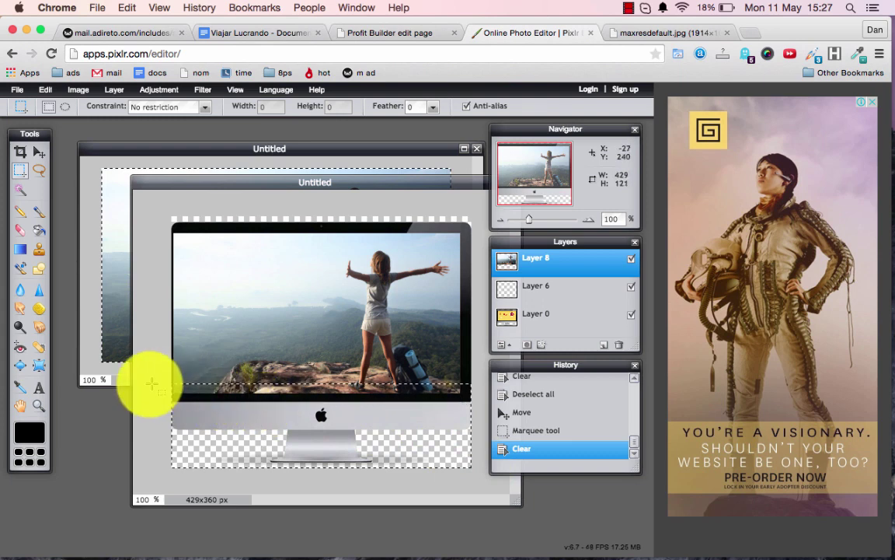
key(Delete)
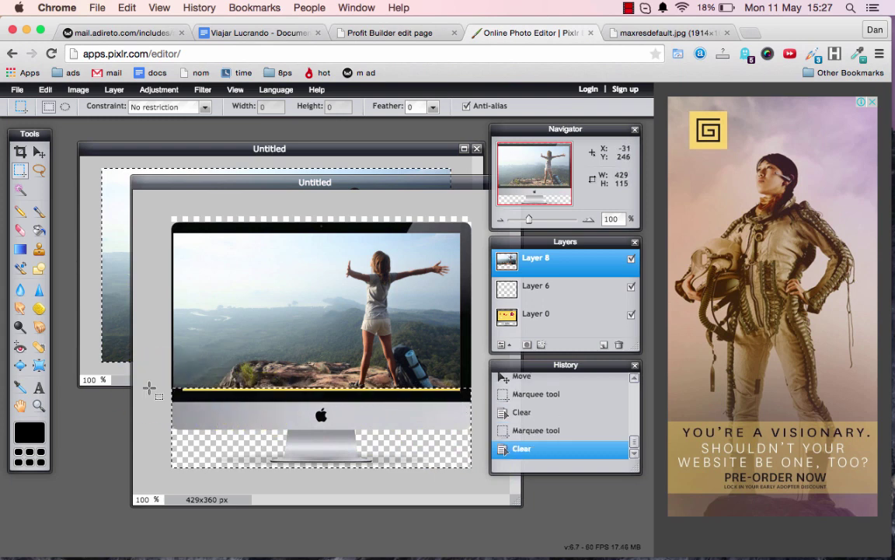
key(super+z)
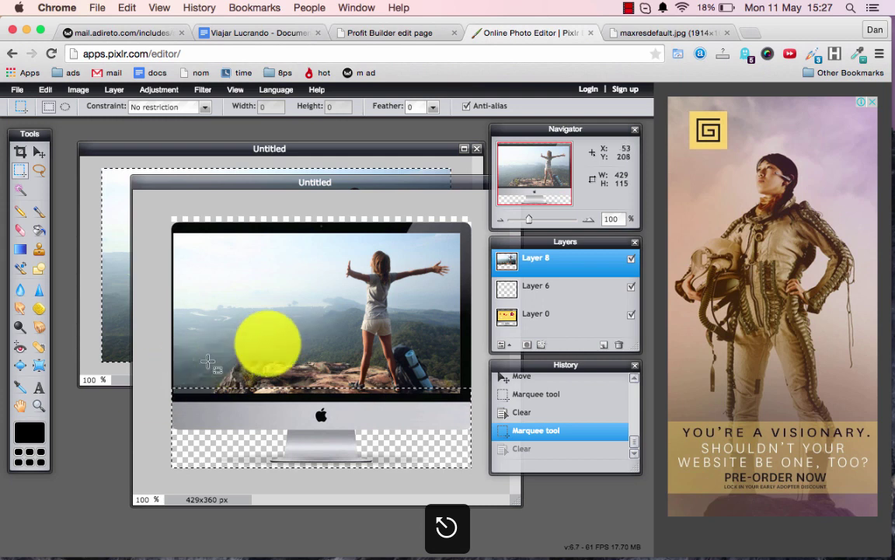
Try shifting the photo sideways on the screen with the bottom selection active, and deselect everything
click(32, 156)
click(266, 301)
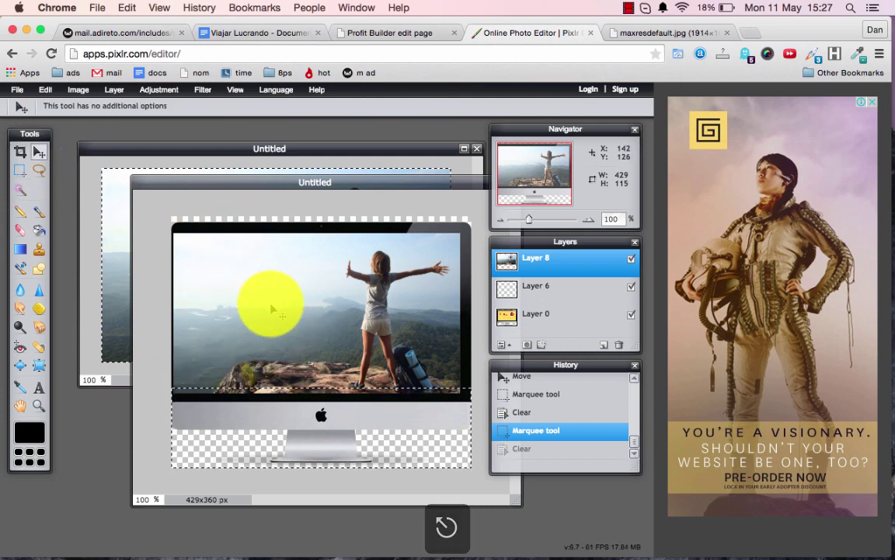
drag(272, 308, 490, 482)
key(super+z)
key(Escape)
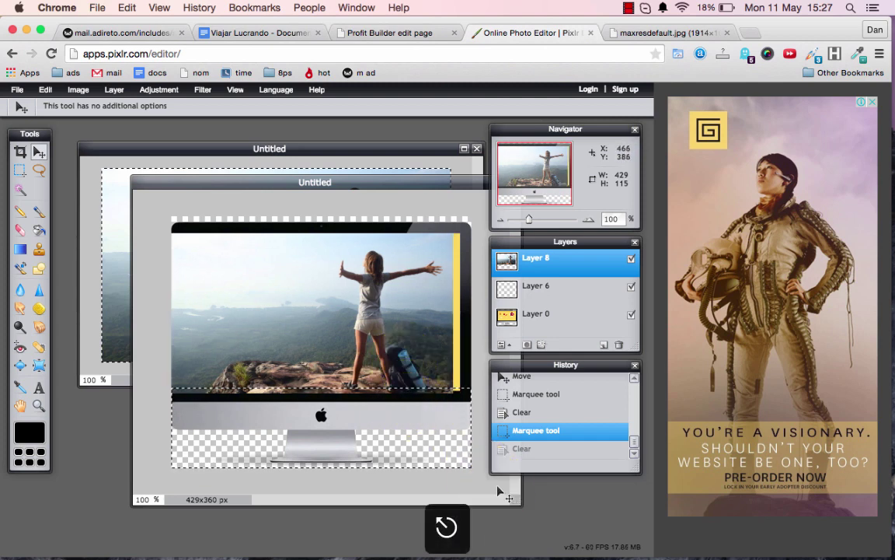
key(super+d)
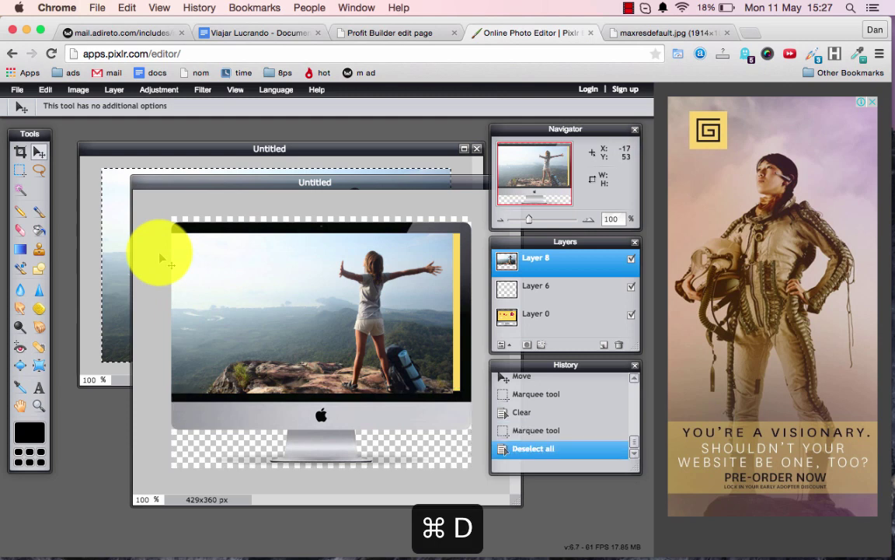
Select a 429 × 111 px area across the bottom of the monitor image and clear the photo within it
click(20, 170)
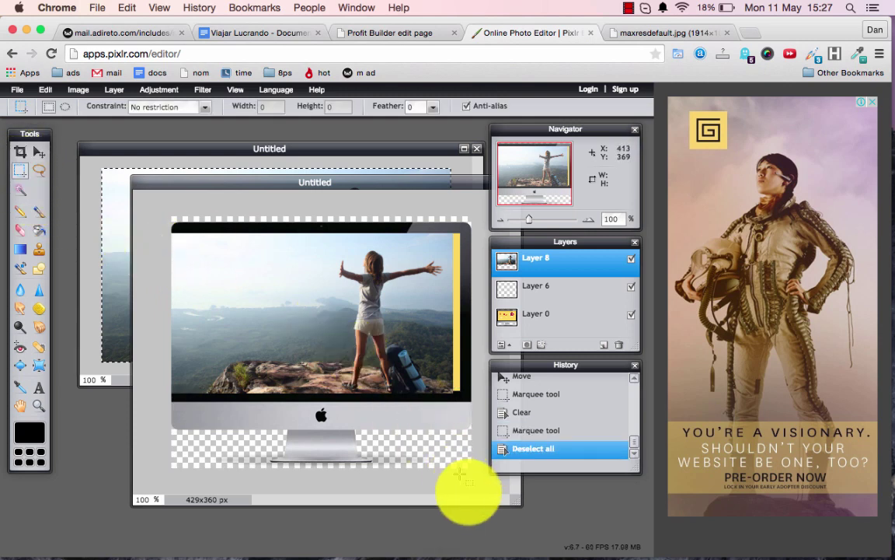
drag(481, 482, 281, 430)
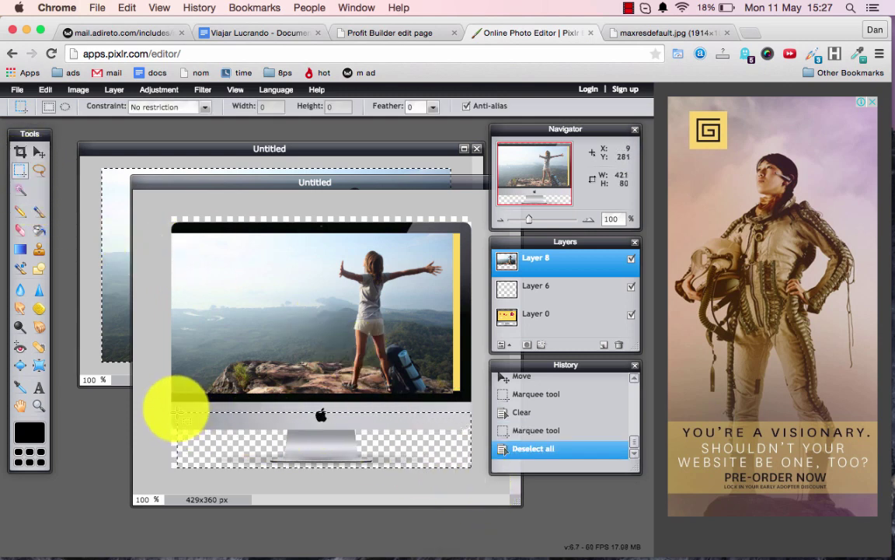
drag(179, 413, 110, 394)
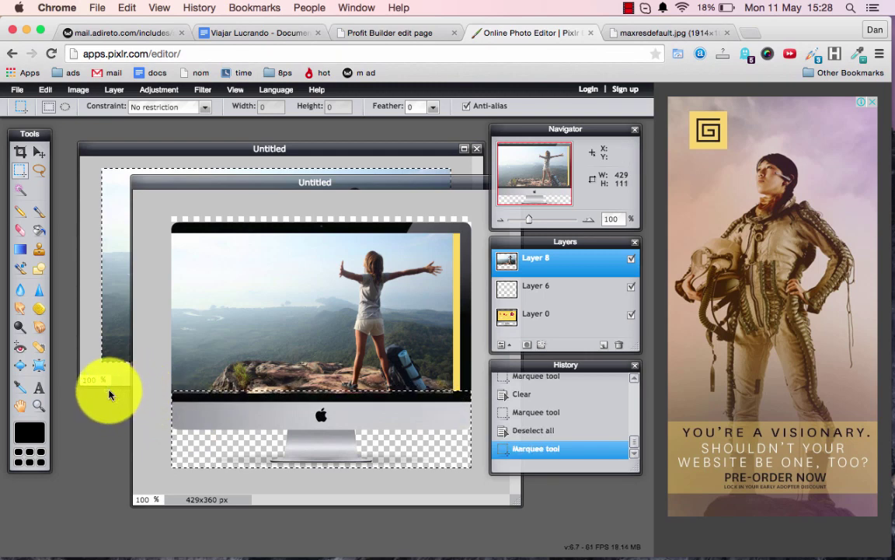
key(Delete)
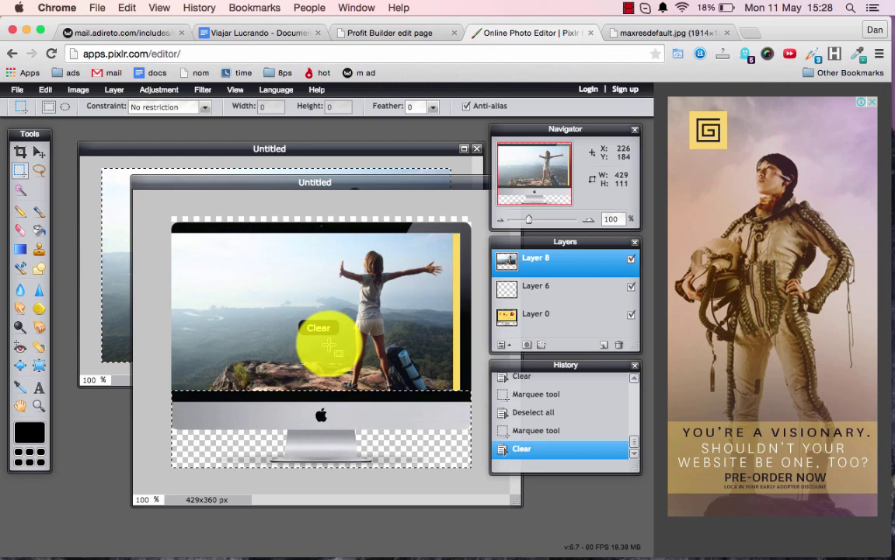
Deselect and nudge the photo right and slightly down until it meets the right edge of the monitor's screen
click(39, 151)
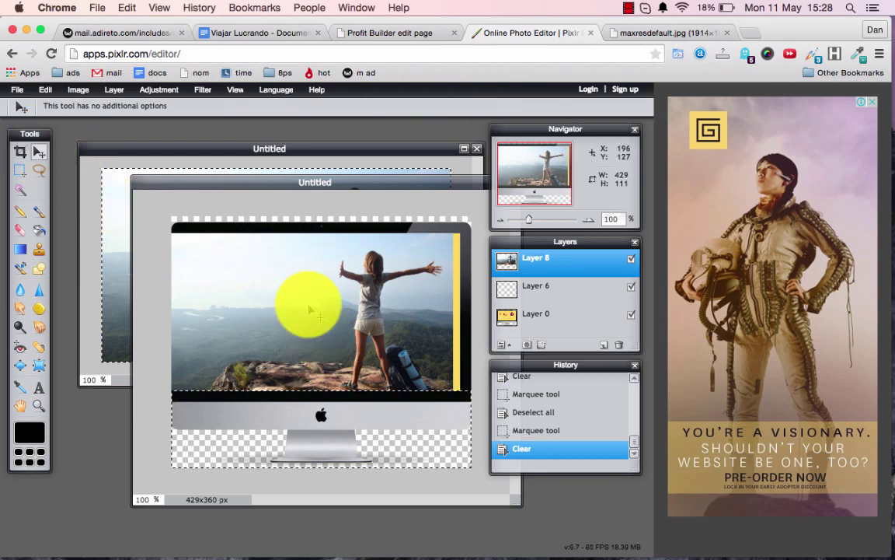
key(super+d)
key(super+Right)
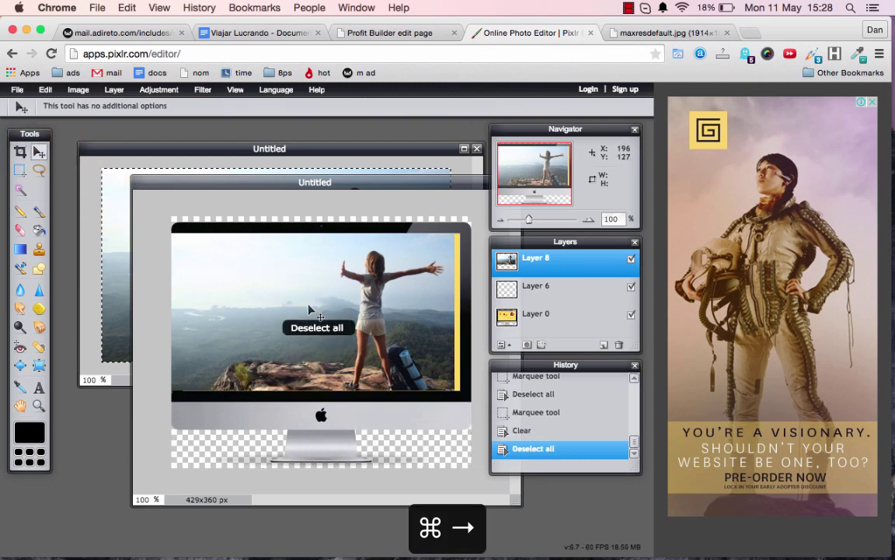
key(super+Right)
key(Down)
key(Down)
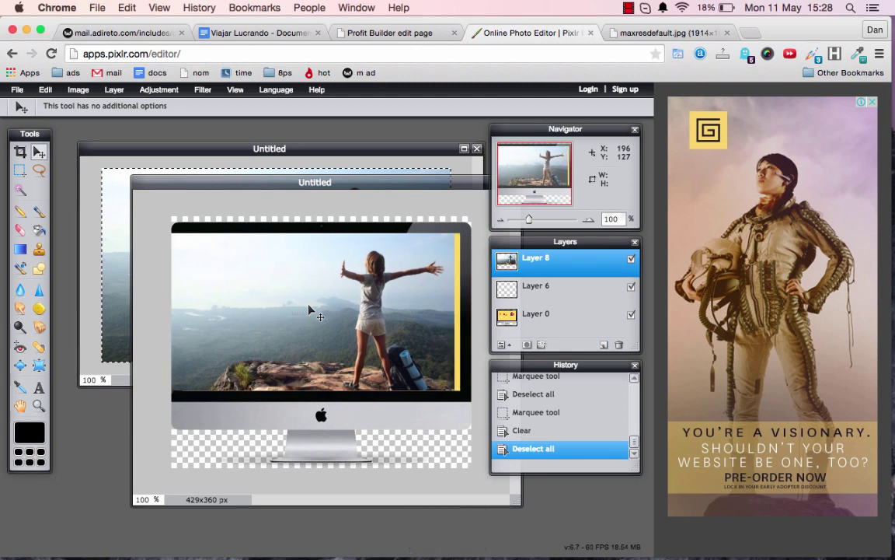
key(Left)
key(Left)
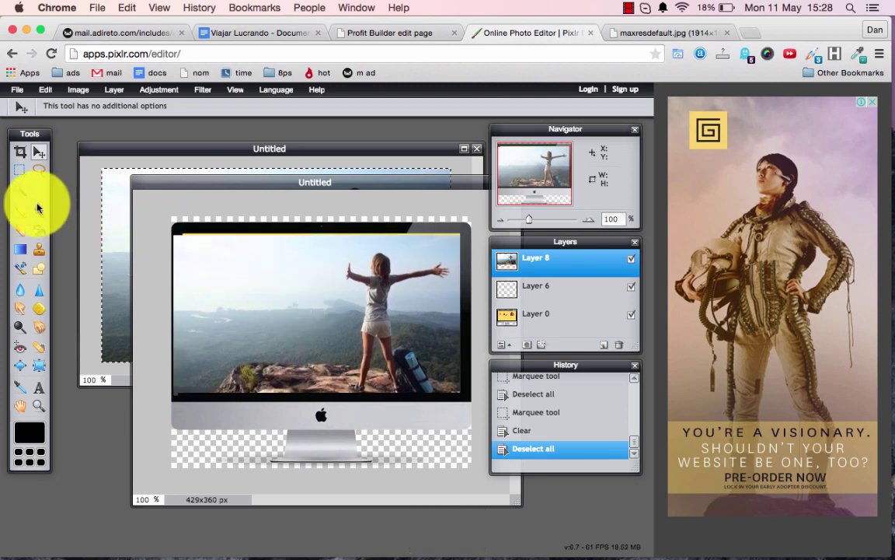
Clear the photo's overhang on the monitor's left bezel with an 18 × 330 px selection and deselect
click(20, 170)
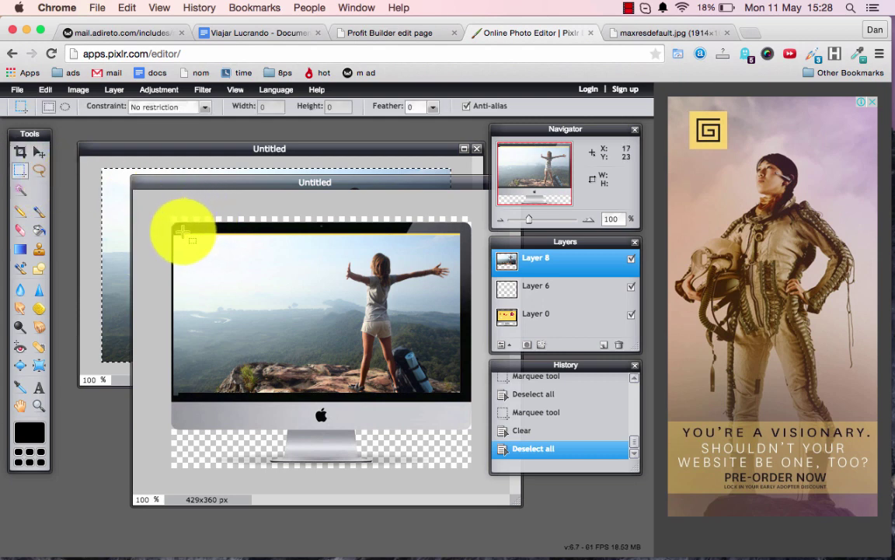
drag(183, 231, 114, 466)
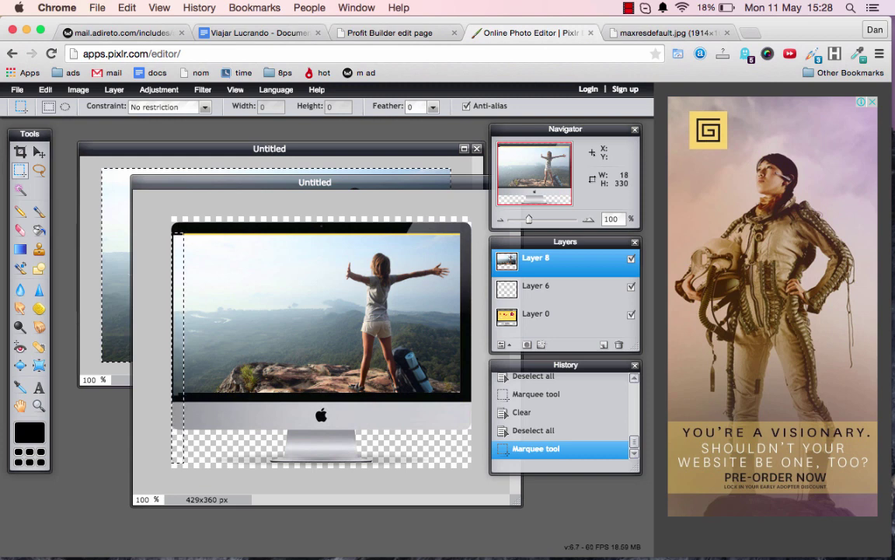
key(Delete)
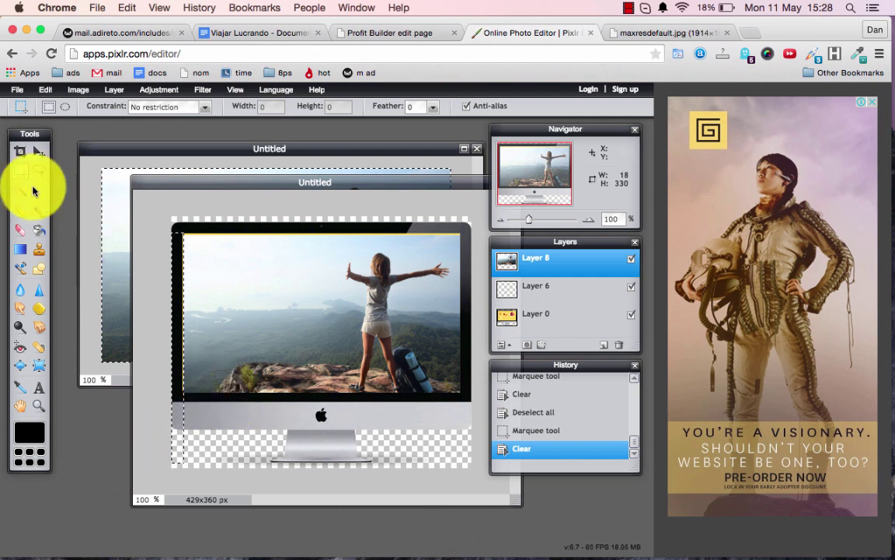
click(39, 151)
key(super+d)
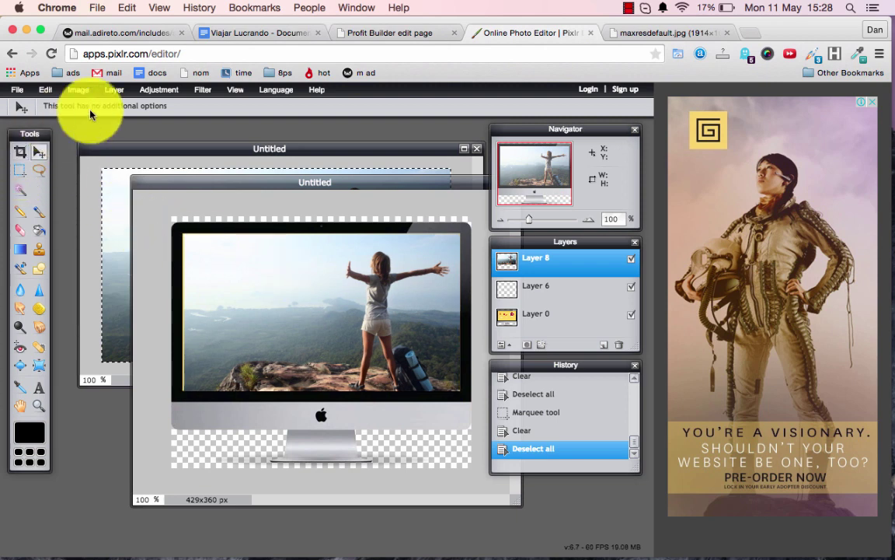
Widen the photo layer slightly with Free transform so it covers the thin gap at the left edge of the monitor's screen
click(45, 89)
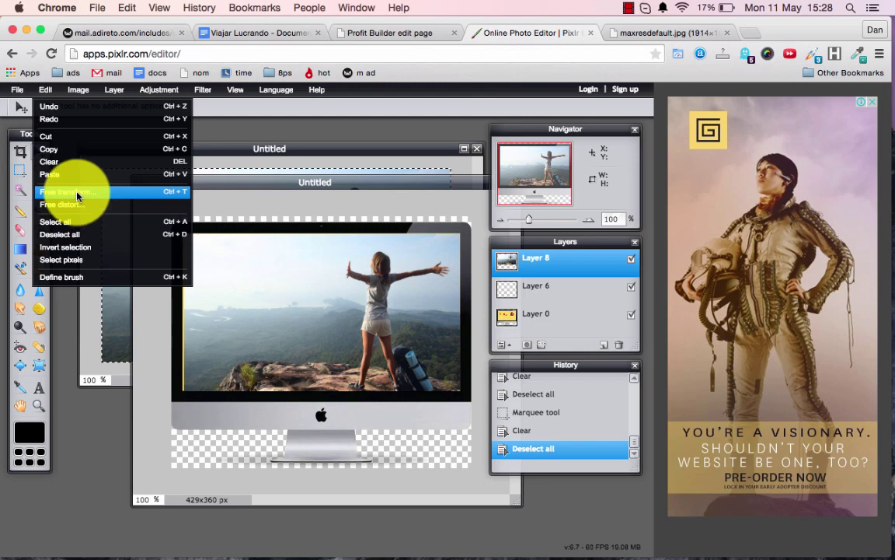
click(77, 194)
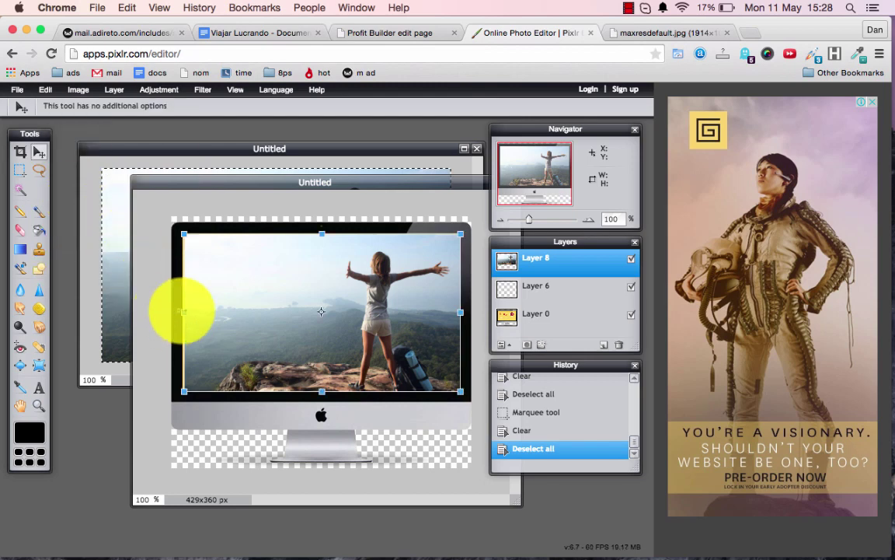
drag(181, 311, 179, 311)
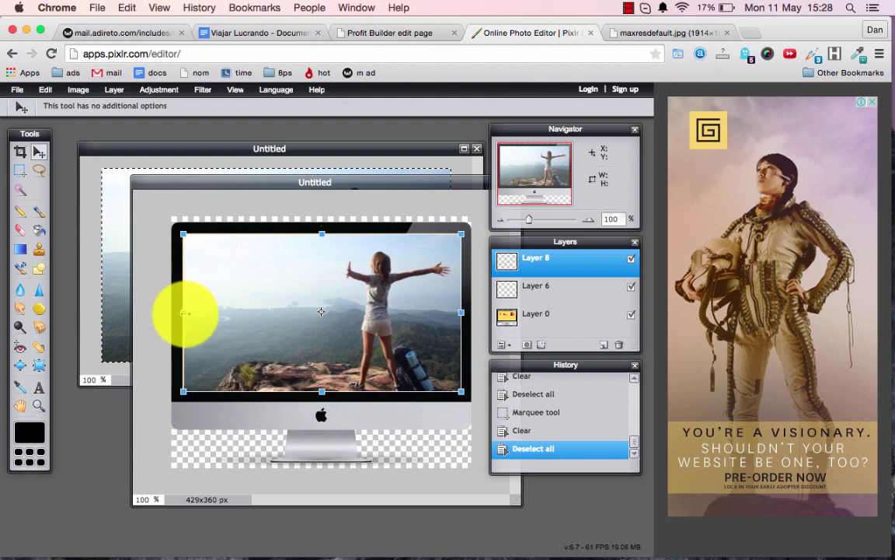
drag(183, 313, 182, 313)
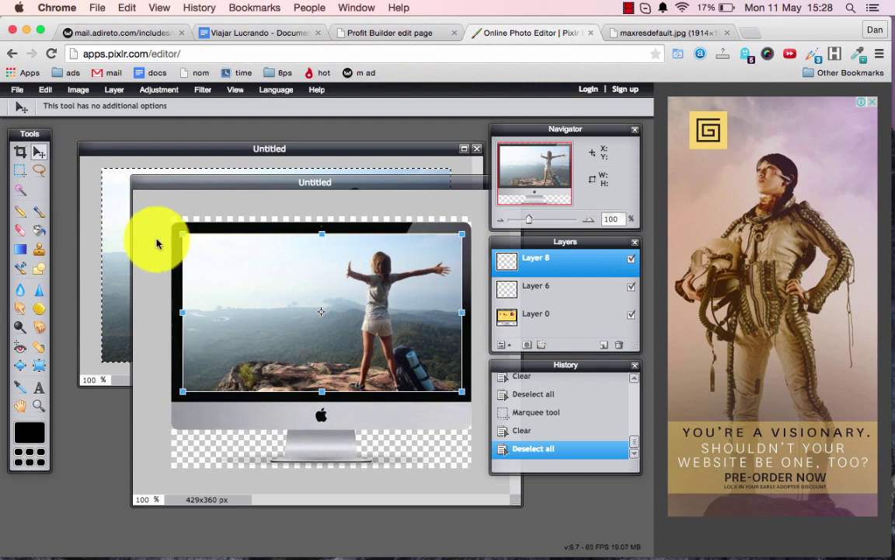
key(Return)
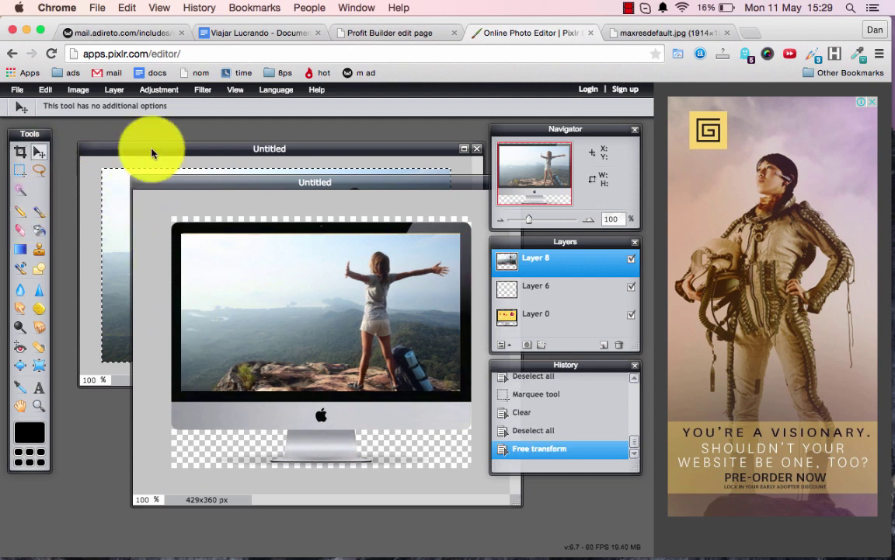
Save the monitor image to the computer as a full-quality transparent PNG named mac-imagem
click(17, 90)
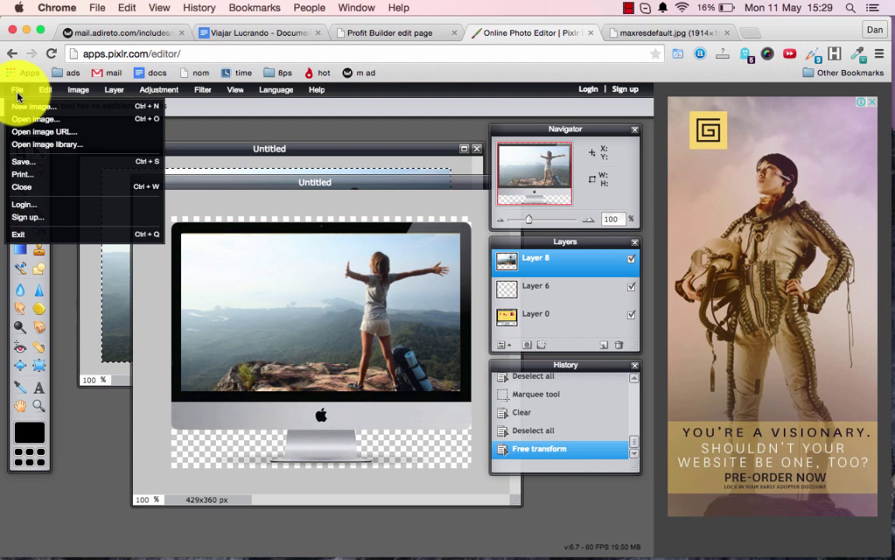
click(54, 165)
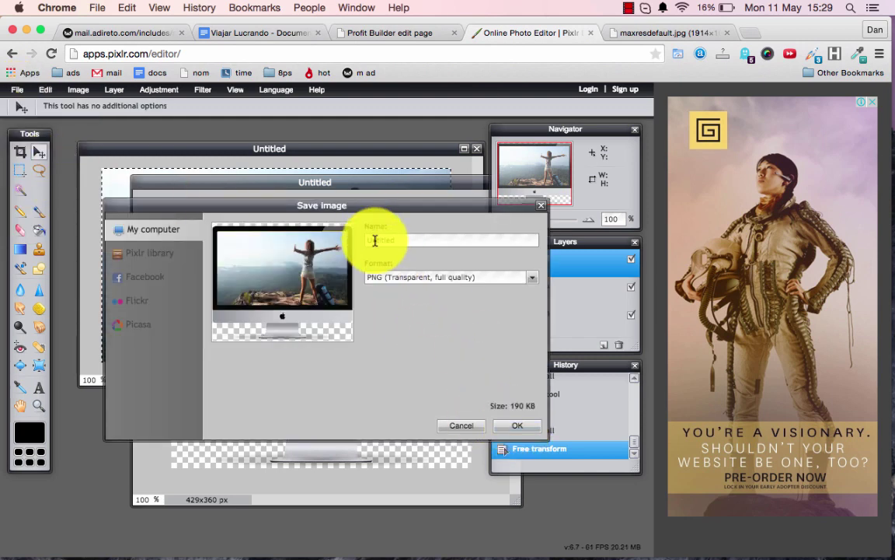
text(mac-imagem)
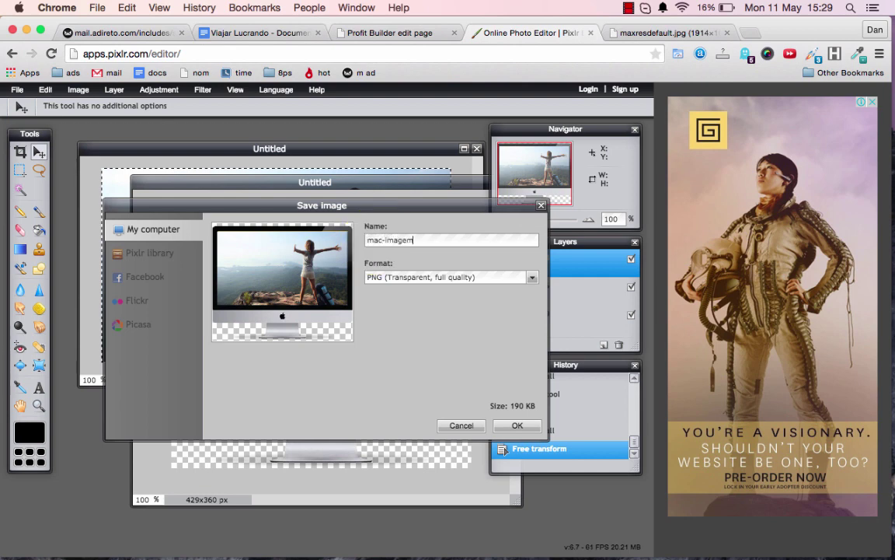
click(514, 425)
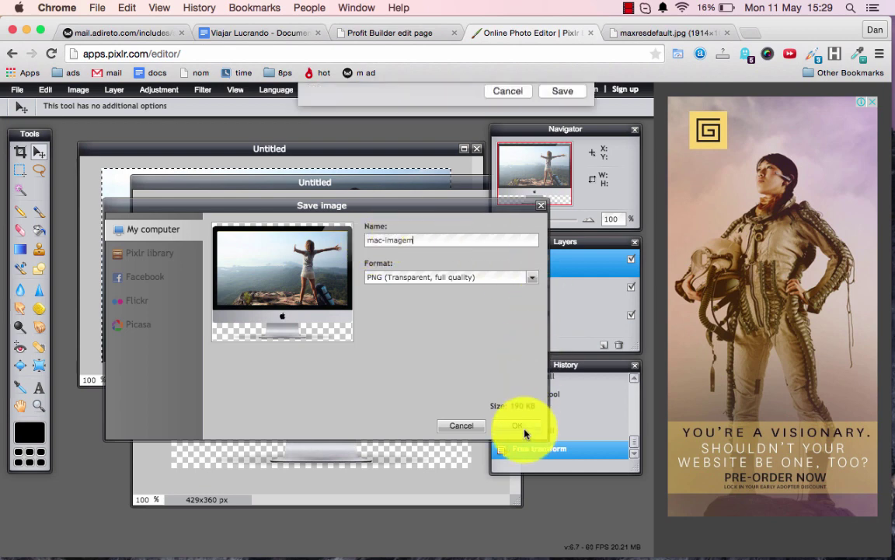
click(566, 188)
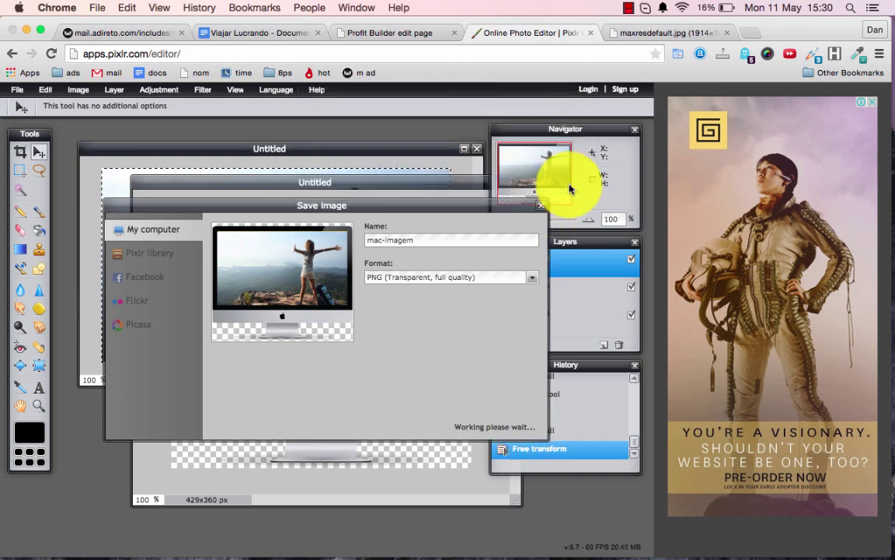
Switch to the Profit Builder edit page and open the file upload dialog for the monitor image
click(123, 32)
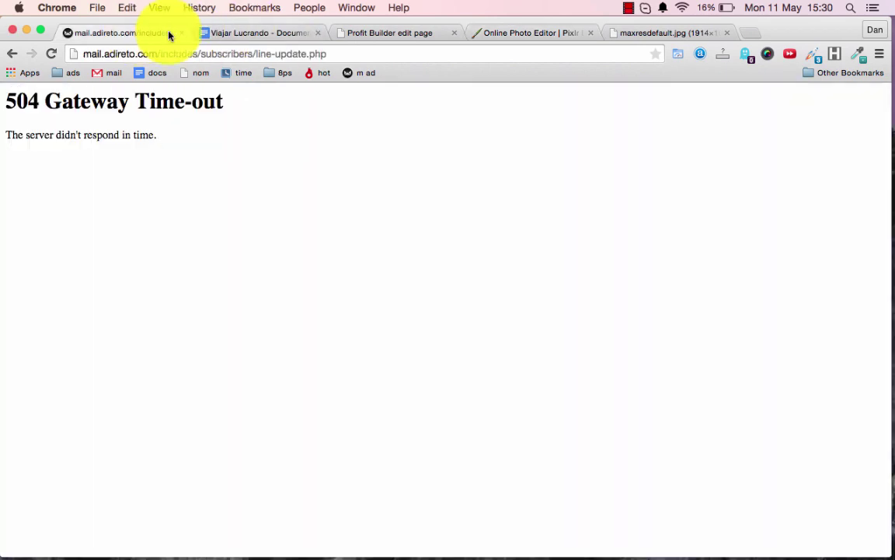
click(379, 35)
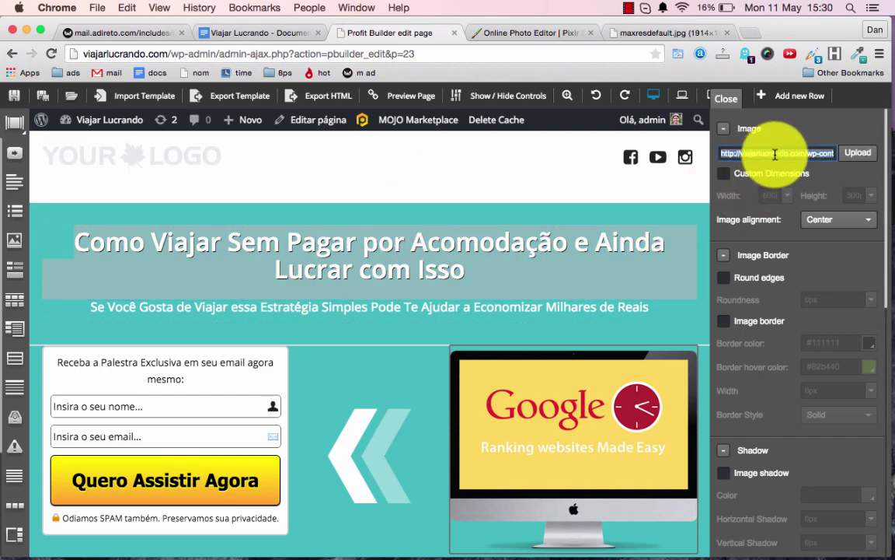
click(871, 160)
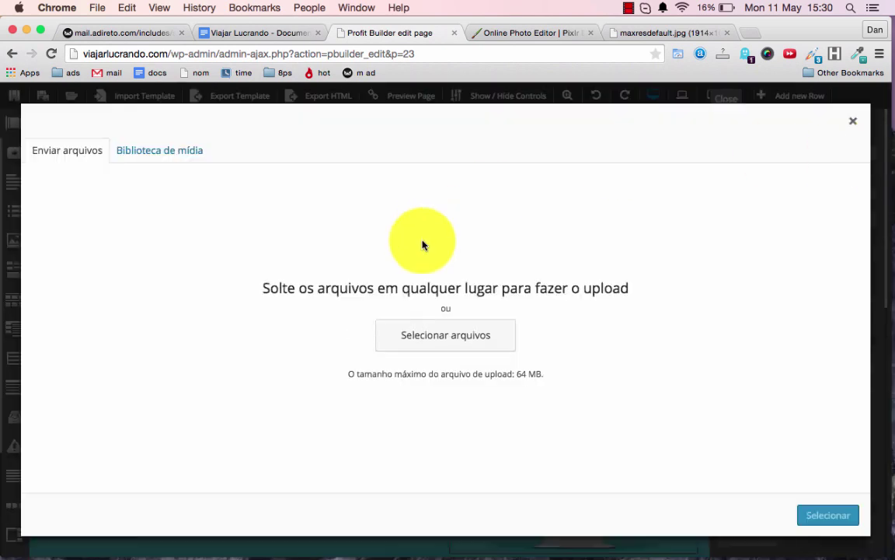
Upload mac-imagem.png from the Documents folder in Finder to the site's media library
mouse_move(175, 550)
click(100, 549)
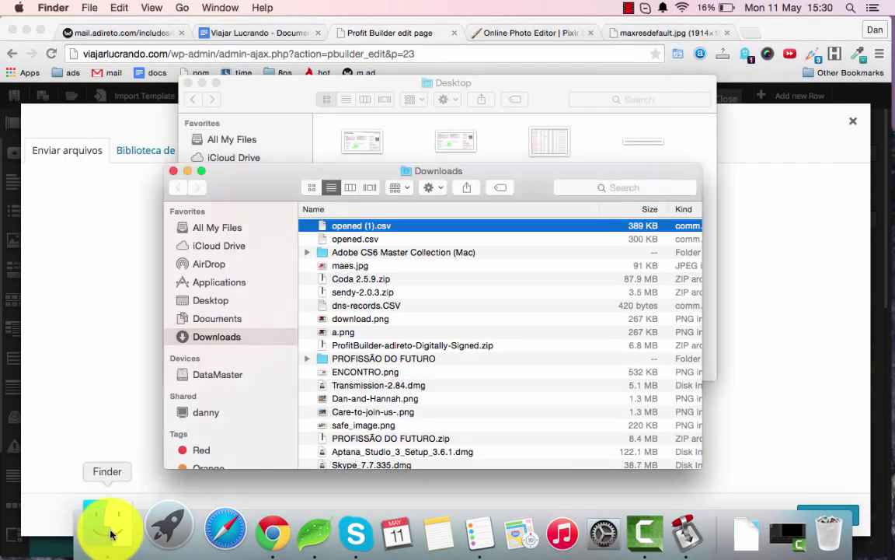
click(217, 318)
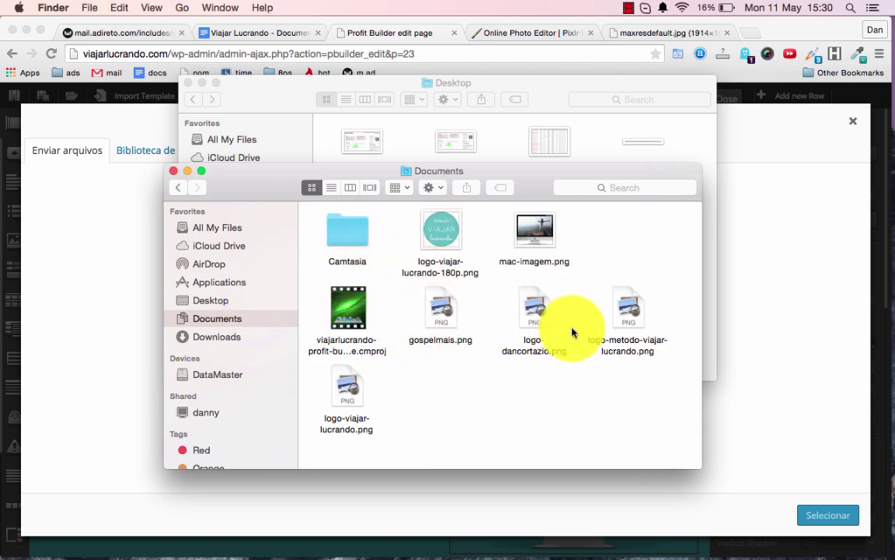
click(538, 254)
key(super+Tab)
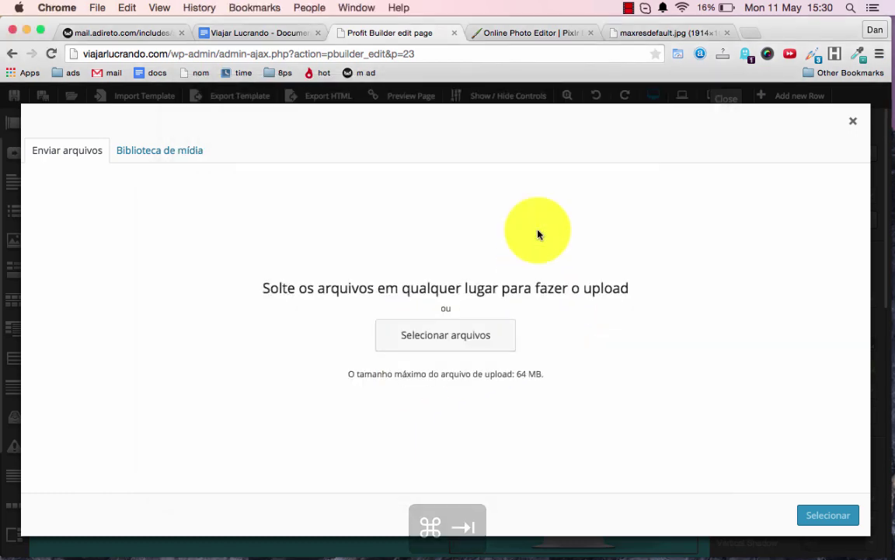
key(super+Tab)
key(super+Tab)
drag(540, 235, 447, 325)
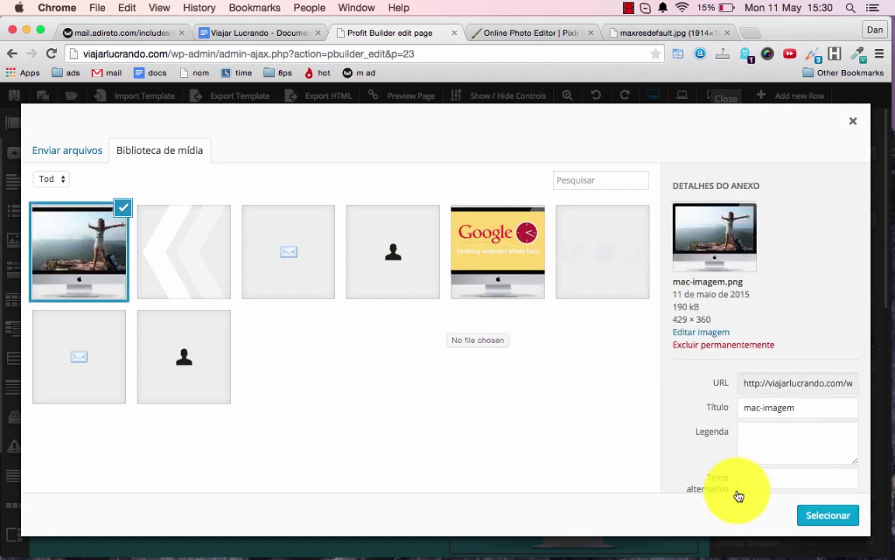
Replace the landing page's Google monitor picture with the uploaded mac-imagem.png and close the image settings
click(836, 515)
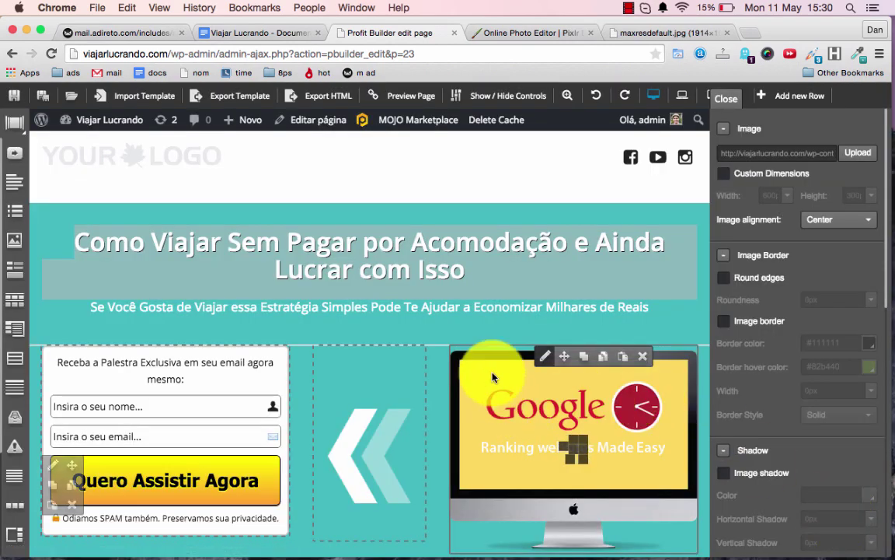
click(730, 101)
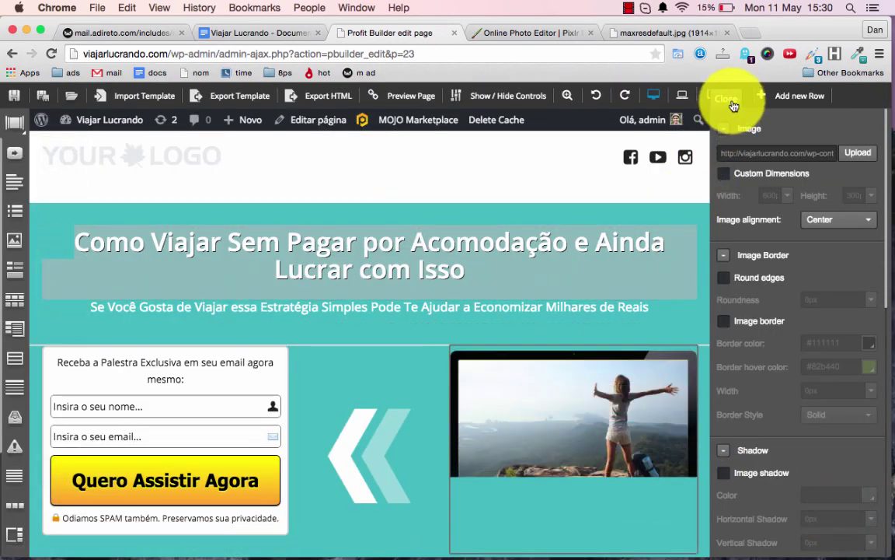
scroll(607, 212, down, 2)
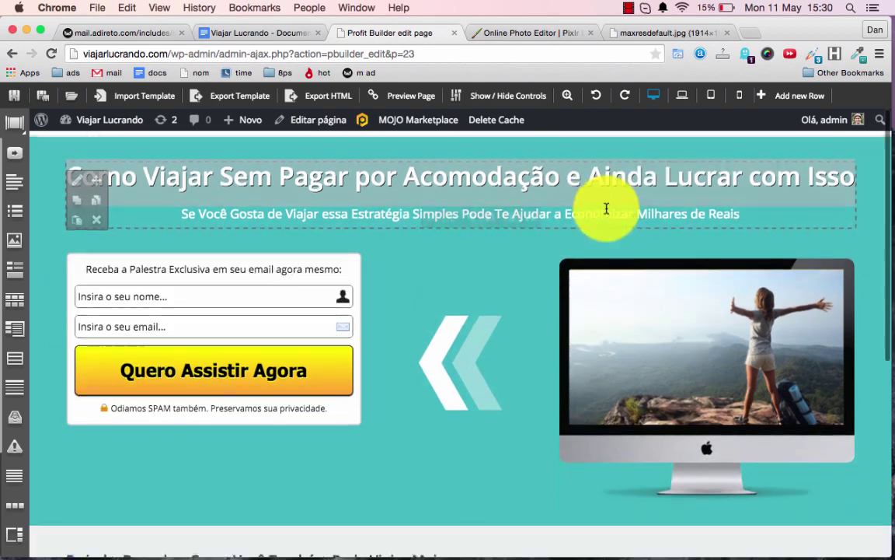